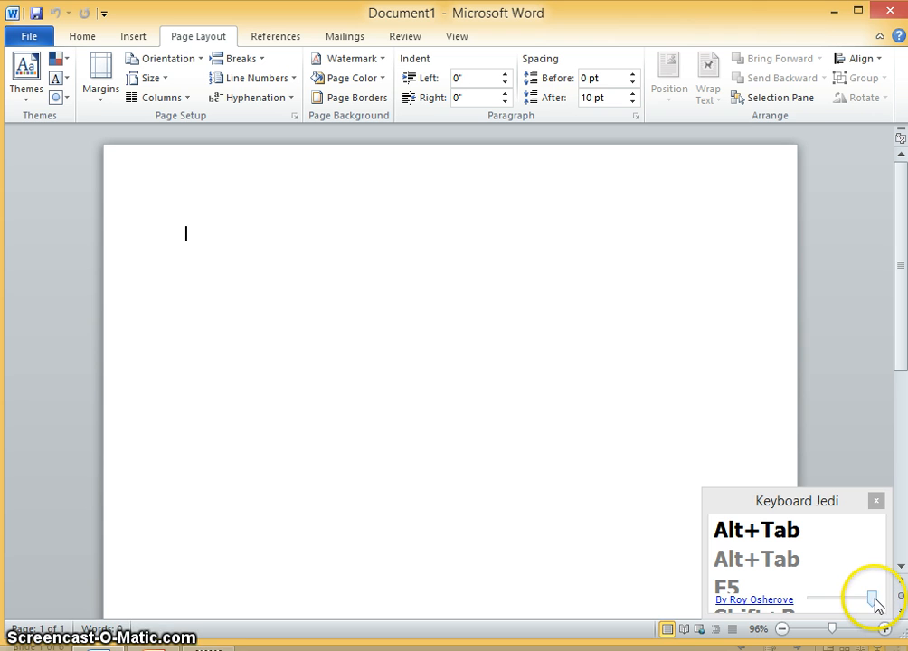
# - Look through the Home, Insert and Page Layout commands, and collapse and restore the ribbon
pyautogui.click(871, 601)
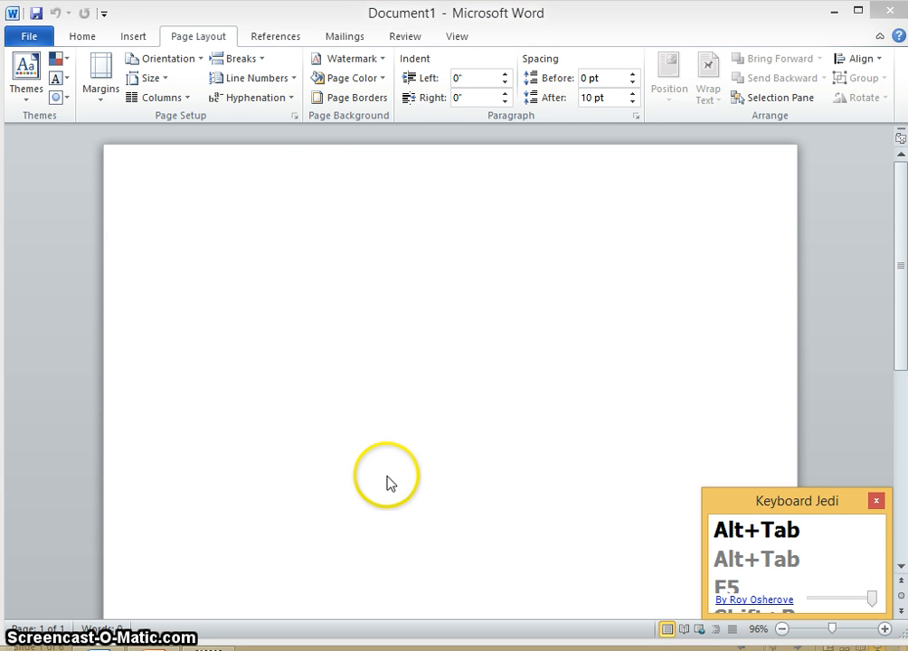
pyautogui.click(29, 40)
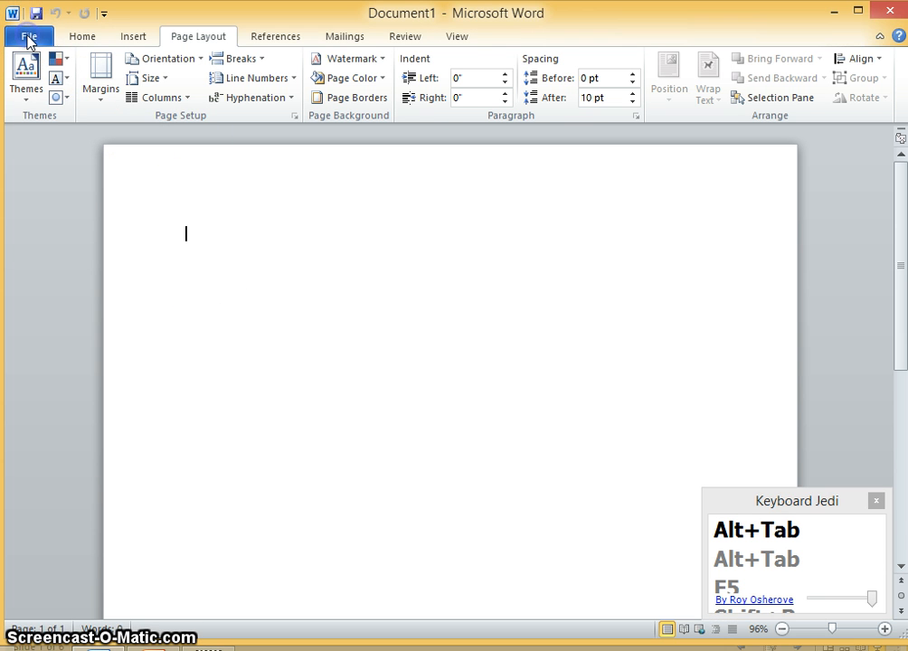
pyautogui.click(77, 36)
pyautogui.click(87, 43)
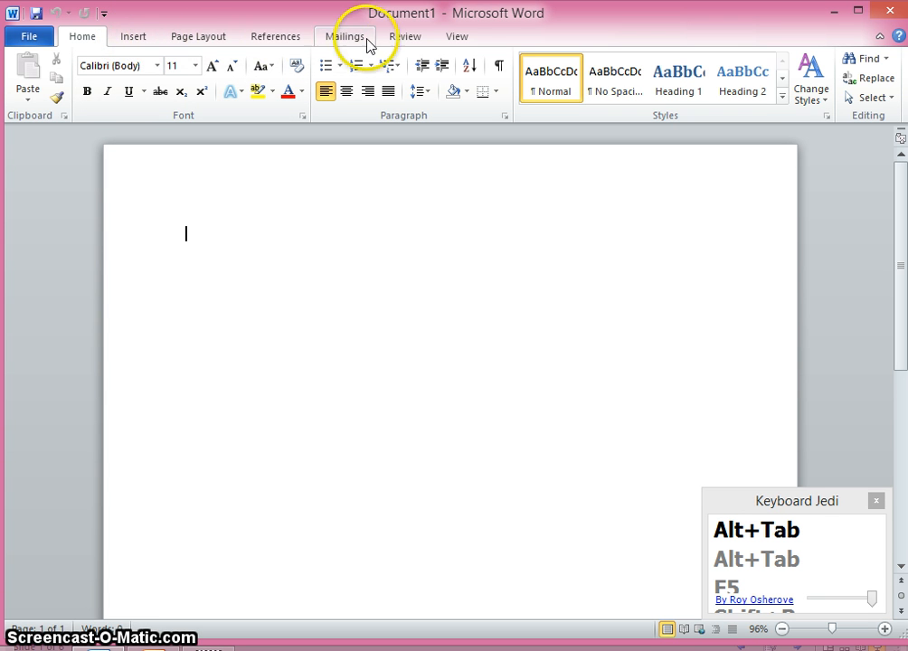
pyautogui.click(133, 37)
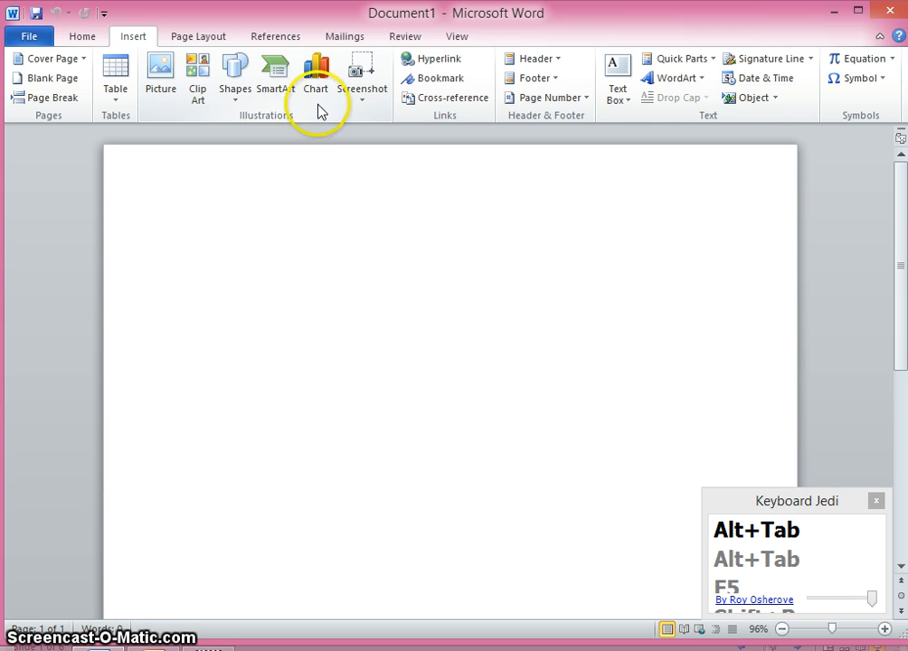
pyautogui.click(198, 38)
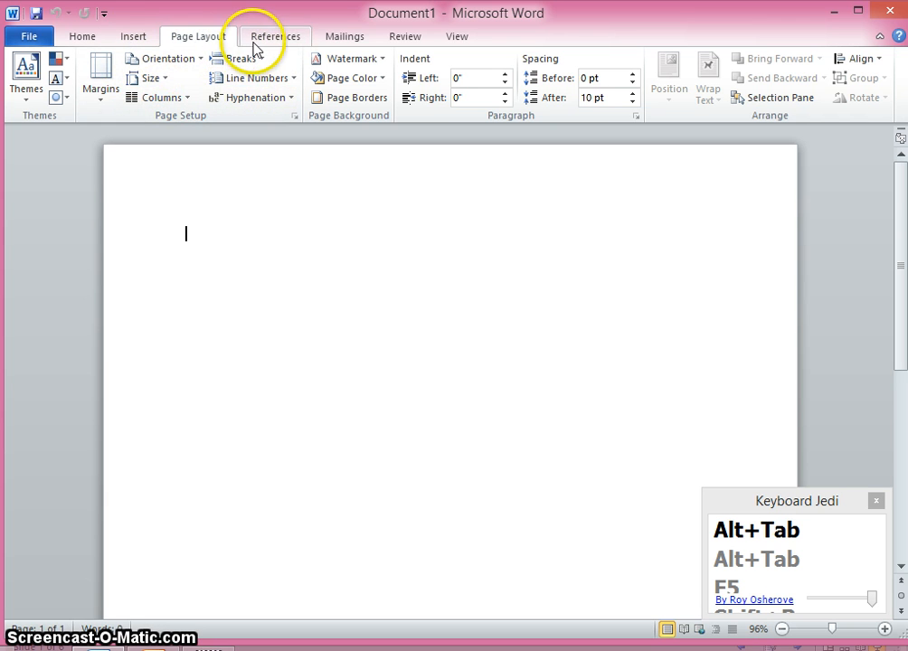
pyautogui.click(81, 41)
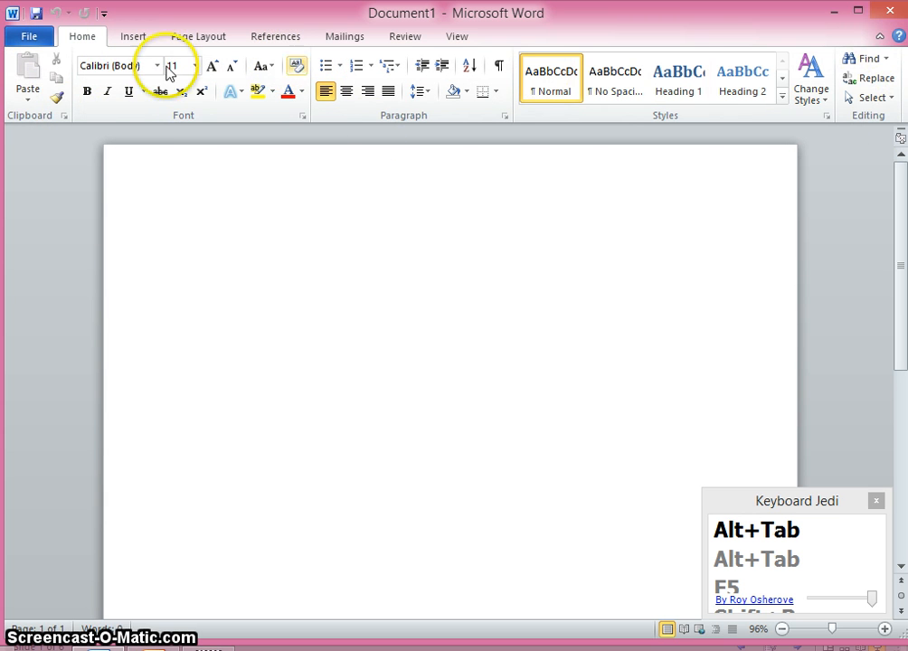
pyautogui.click(880, 38)
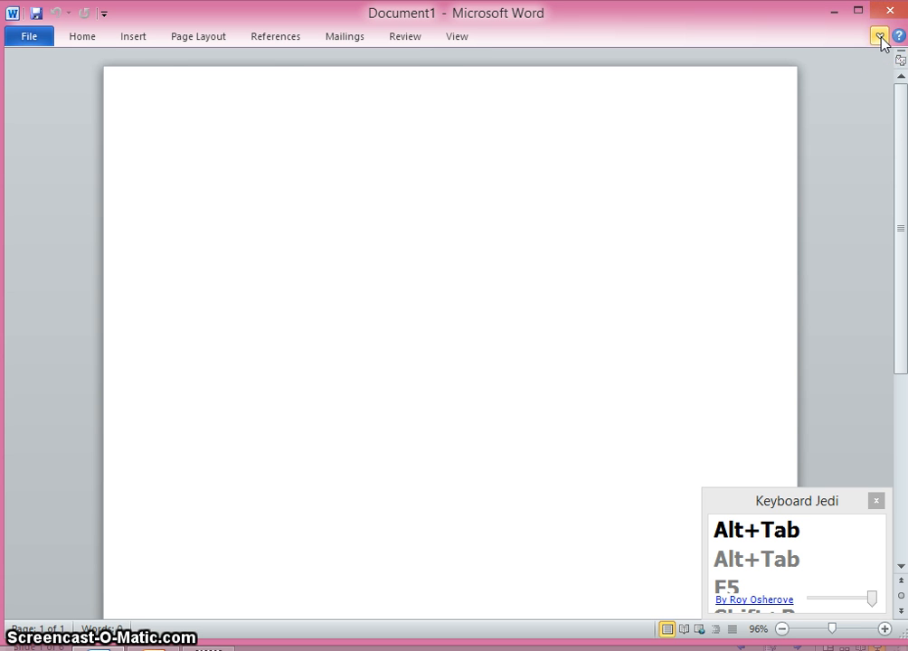
pyautogui.click(880, 38)
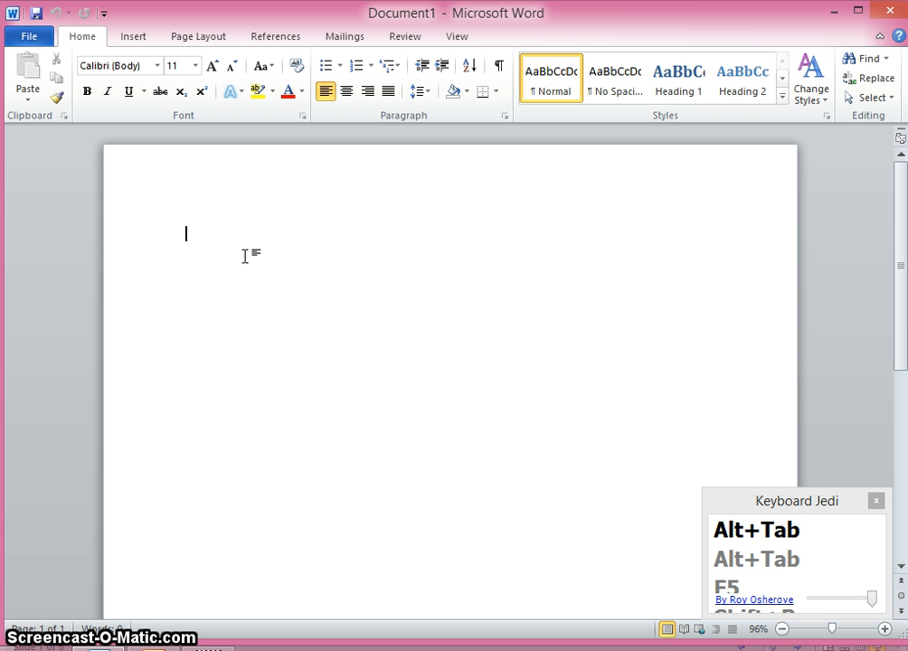
# - Switch to the browser and copy the Wikipedia Logic gate article's title and introduction, ending with the sentence about Toffoli gates
pyautogui.hotkey('alt', 'Tab')
pyautogui.hotkey('alt', 'Tab')
pyautogui.hotkey('alt', 'Tab')
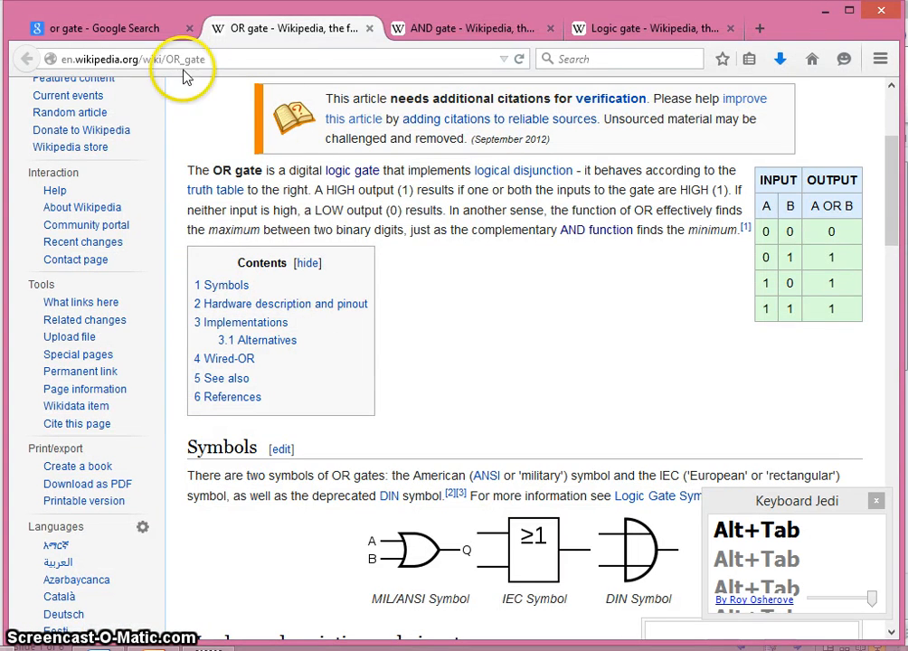
pyautogui.scroll(4, 334, 247)
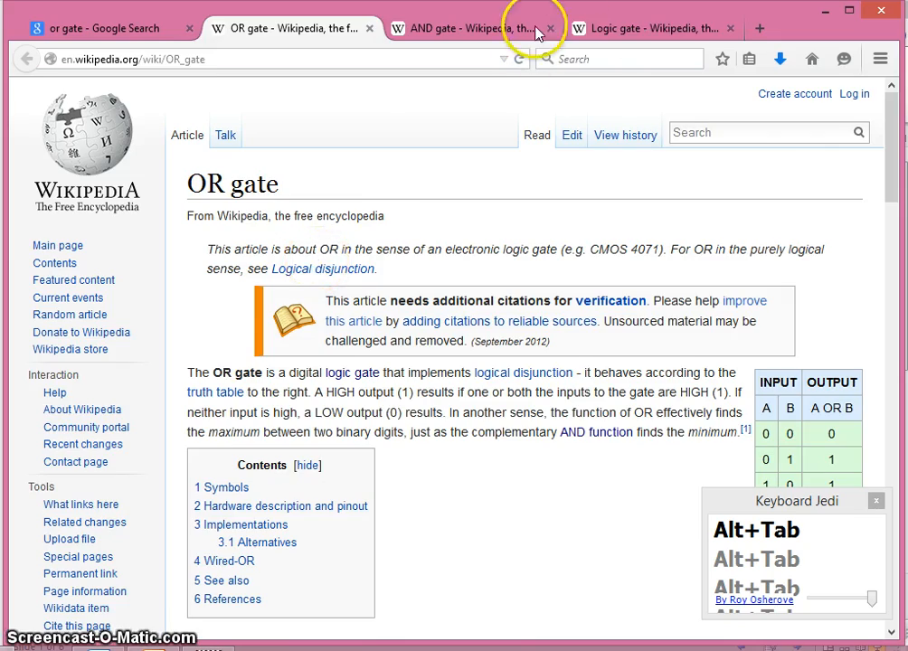
pyautogui.click(584, 28)
pyautogui.scroll(3, 288, 366)
pyautogui.scroll(10, 287, 367)
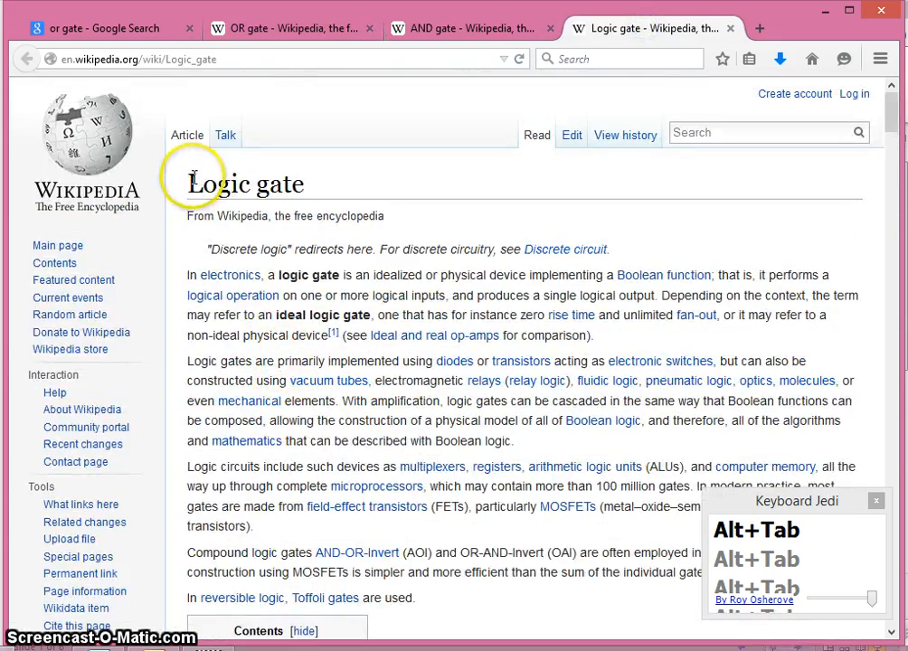
pyautogui.moveTo(179, 177); pyautogui.dragTo(423, 301)
pyautogui.scroll(-6, 380, 388)
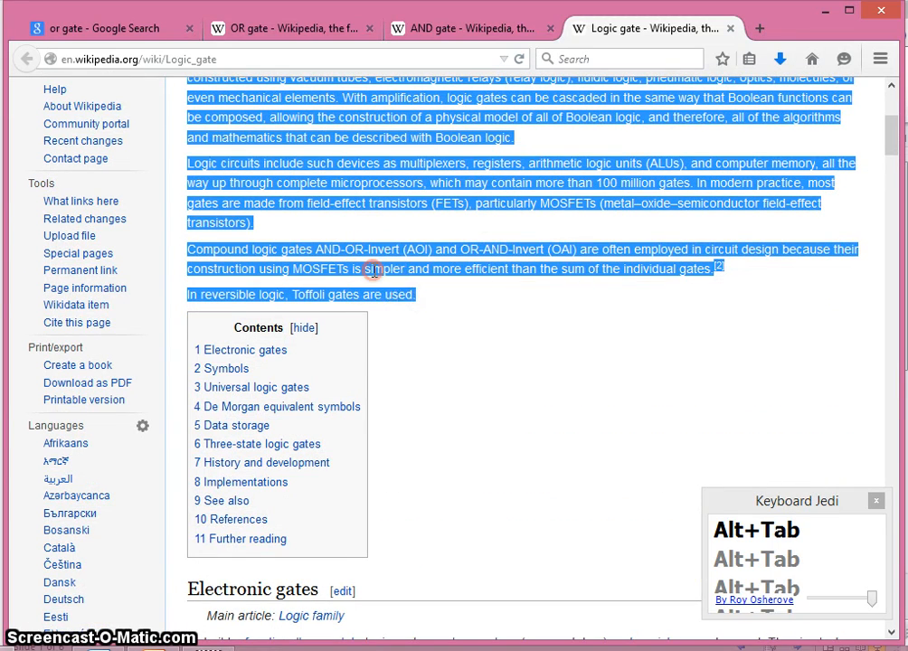
pyautogui.rightClick(390, 277)
pyautogui.click(403, 287)
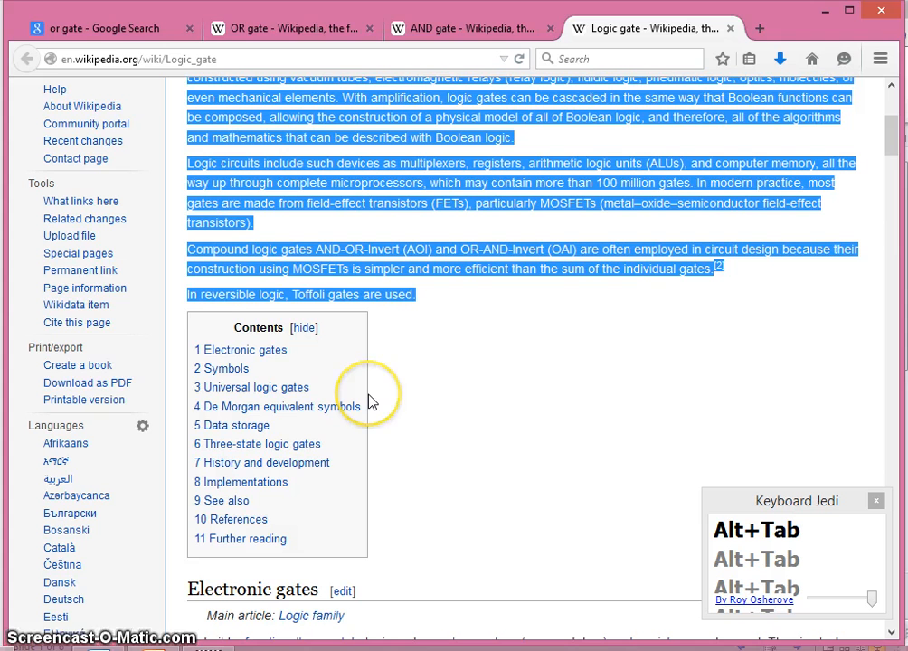
# - Switch to Word and paste the copied article text into the blank document with the Keep Text Only option
pyautogui.hotkey('alt', 'Tab')
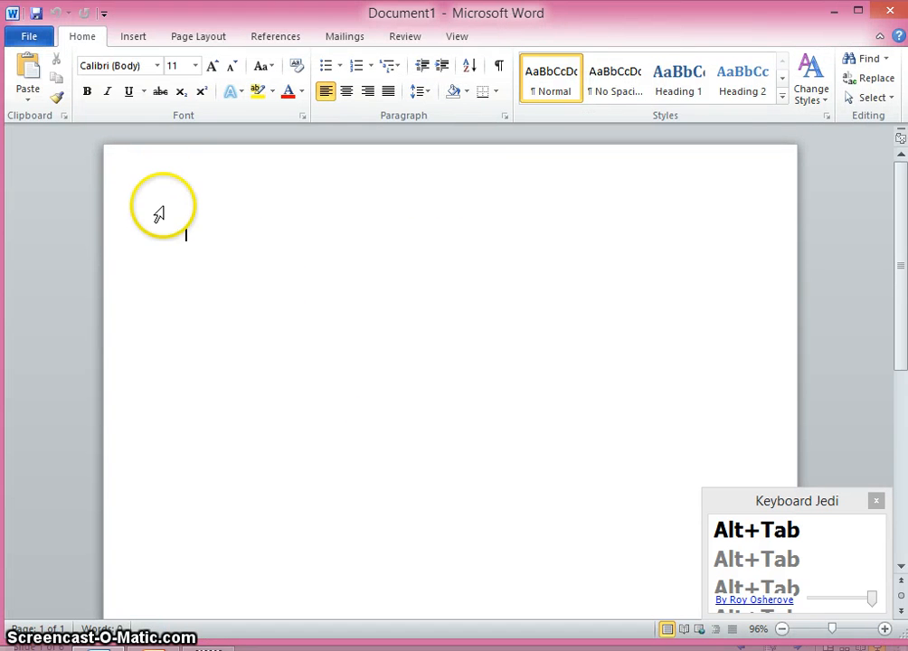
pyautogui.rightClick(197, 242)
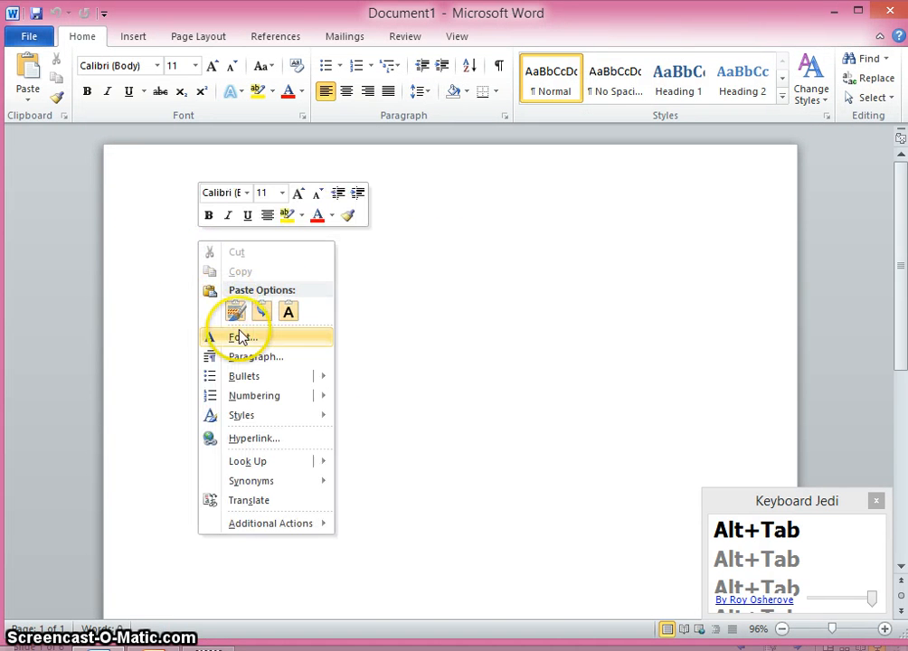
pyautogui.click(178, 223)
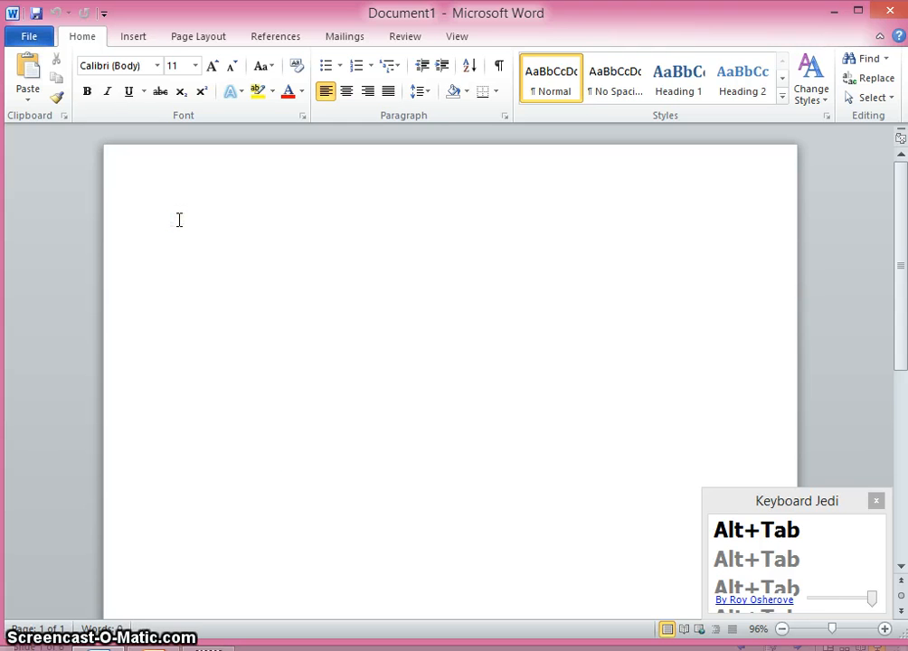
pyautogui.hotkey('ctrl', 'v')
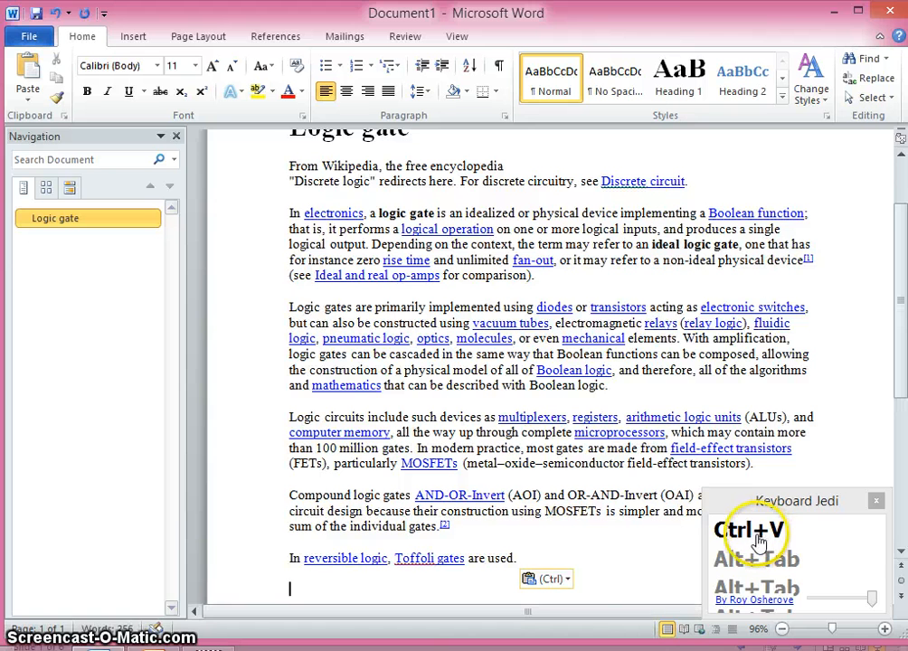
pyautogui.click(566, 579)
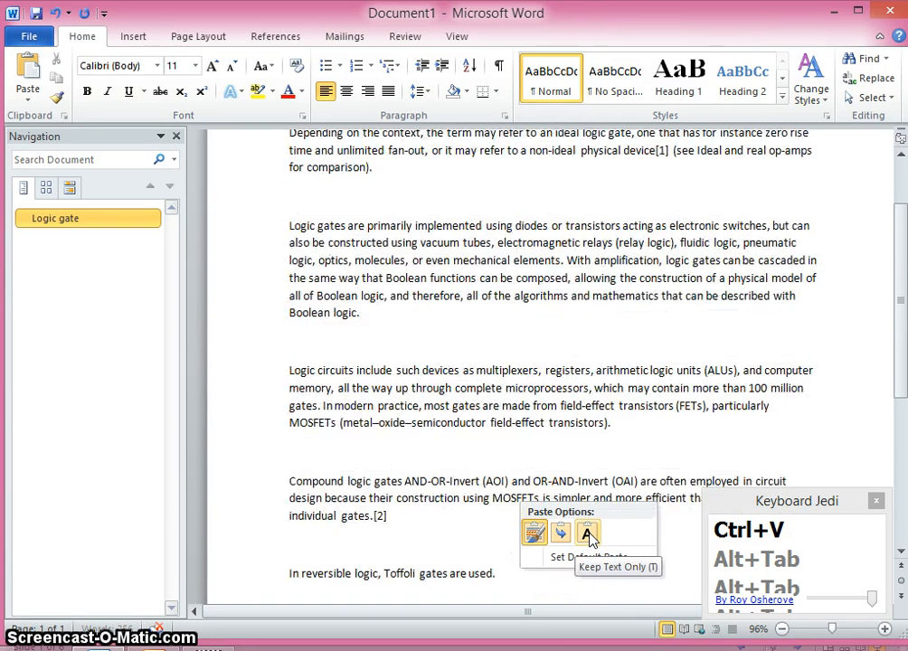
pyautogui.click(587, 534)
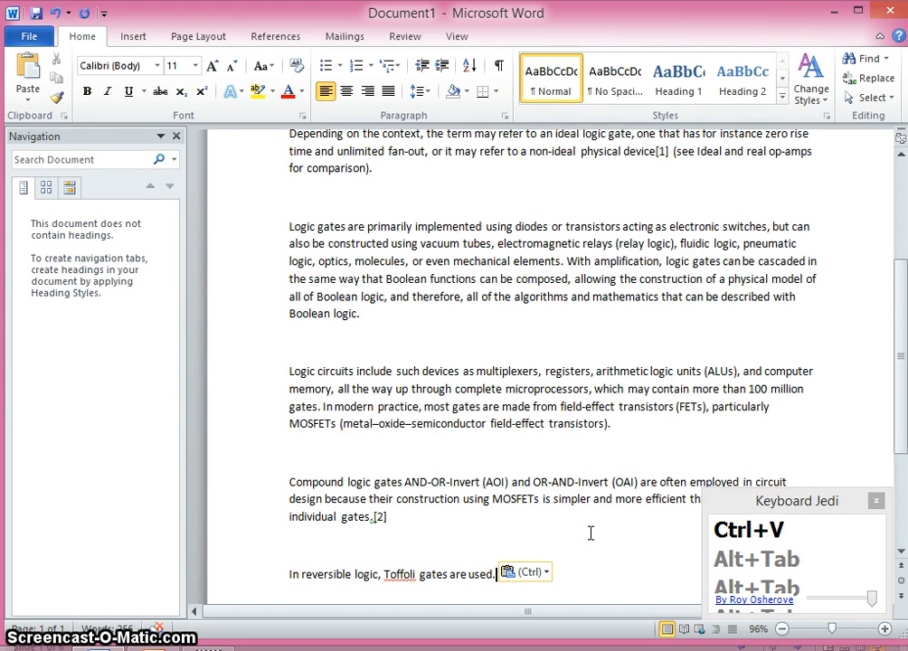
# - Switch to the browser and examine the AND gate and OR gate articles' descriptions, symbols and truth tables
pyautogui.scroll(-1, 590, 534)
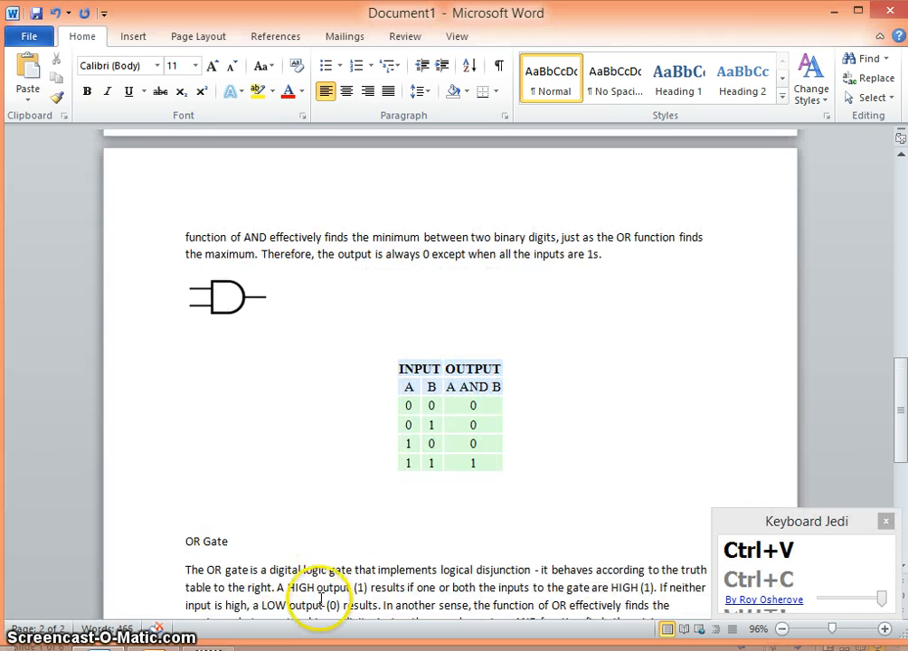
pyautogui.hotkey('alt', 'Tab')
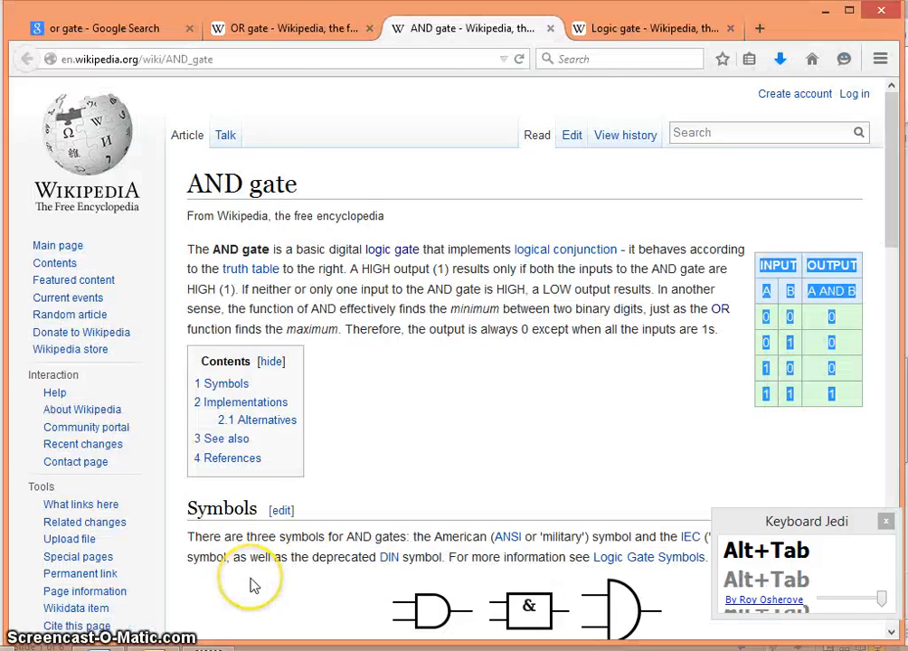
pyautogui.hotkey('alt', 'Tab')
pyautogui.hotkey('alt', 'Tab')
pyautogui.hotkey('alt', 'Tab')
pyautogui.hotkey('alt', 'Tab')
pyautogui.hotkey('alt', 'Tab')
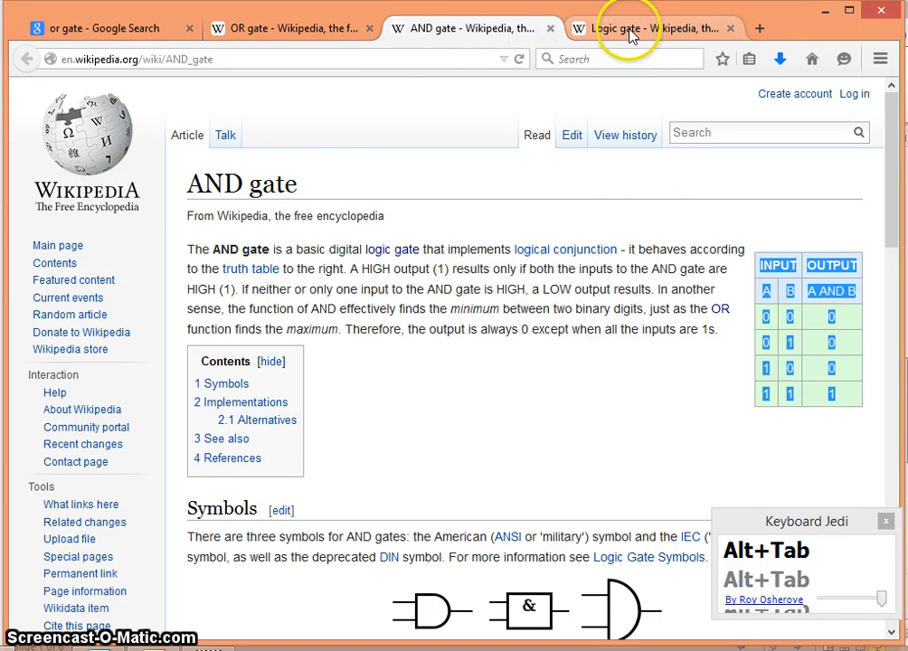
pyautogui.click(273, 36)
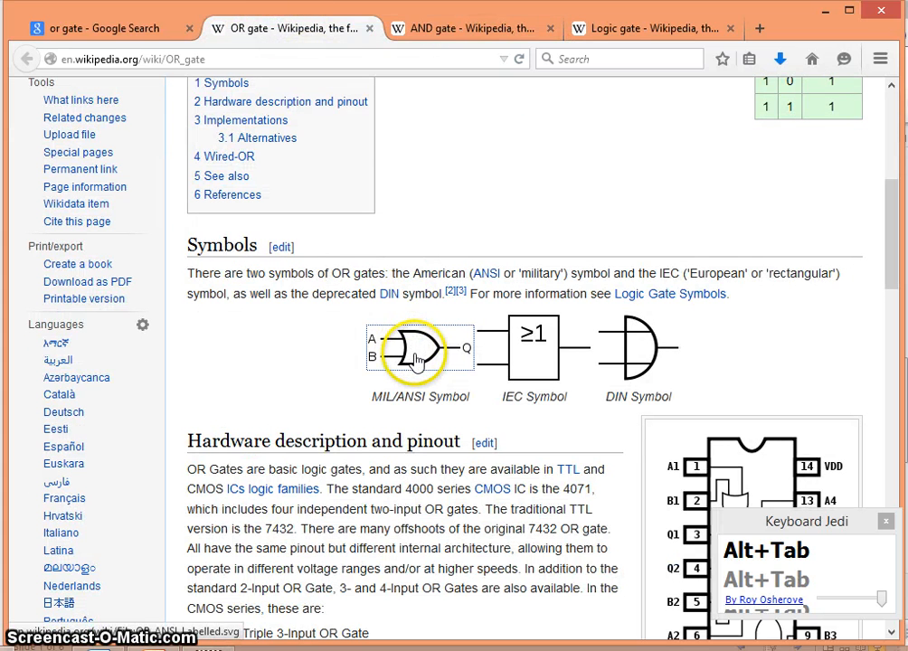
pyautogui.scroll(6, 768, 171)
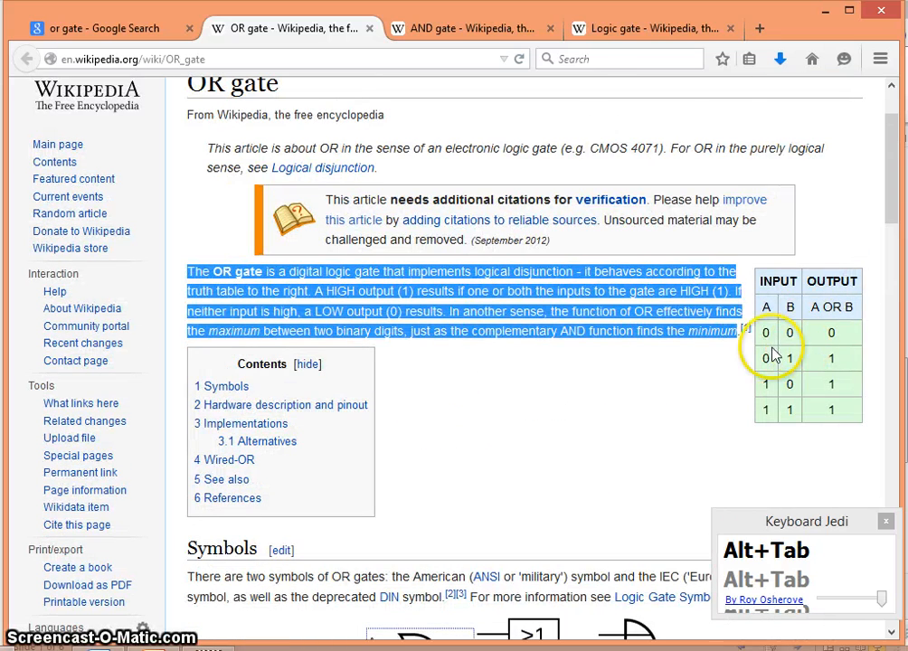
# - Switch to Word and insert the word "demo" before "Boolean function" in the first paragraph under the Logic gate title
pyautogui.hotkey('alt', 'Tab')
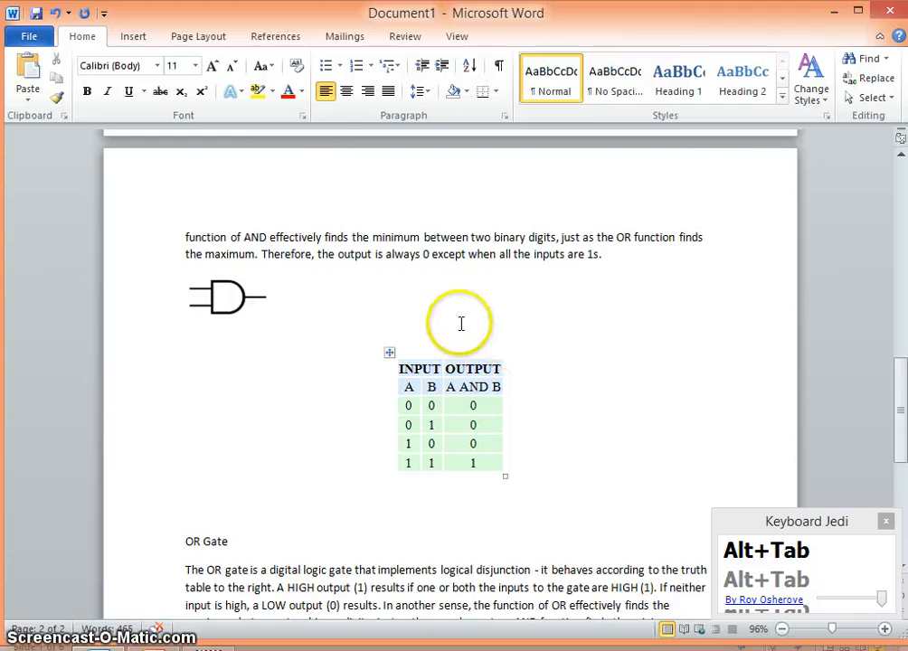
pyautogui.scroll(10, 462, 323)
pyautogui.scroll(-14, 425, 452)
pyautogui.scroll(10, 357, 566)
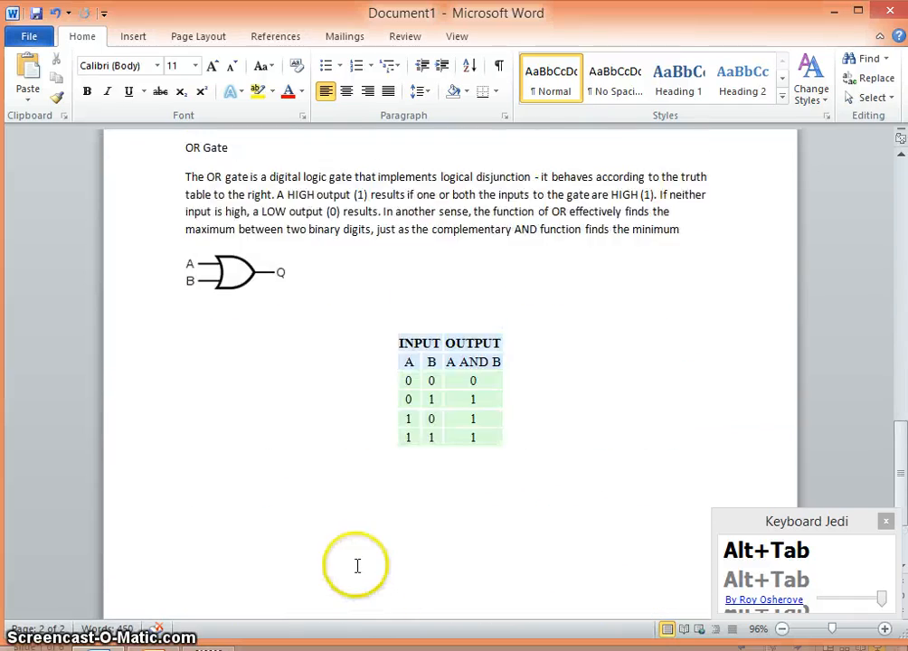
pyautogui.scroll(7, 353, 566)
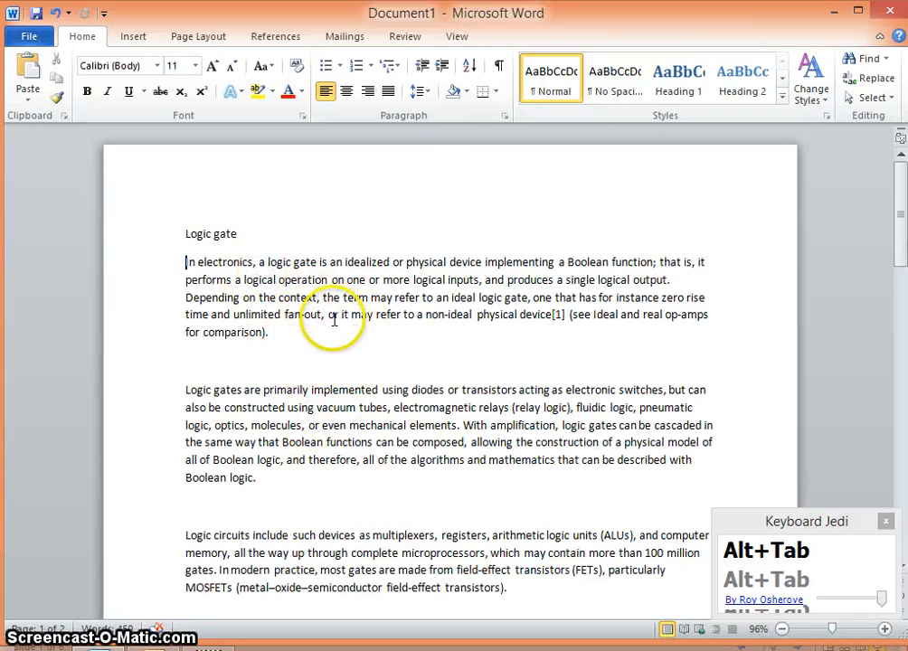
pyautogui.click(569, 258)
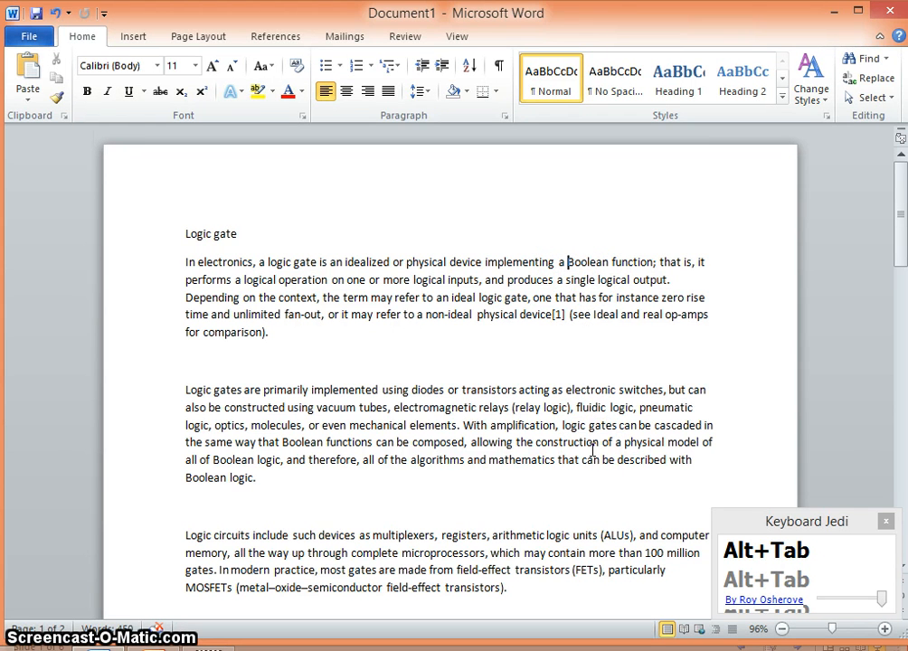
pyautogui.write('demo')
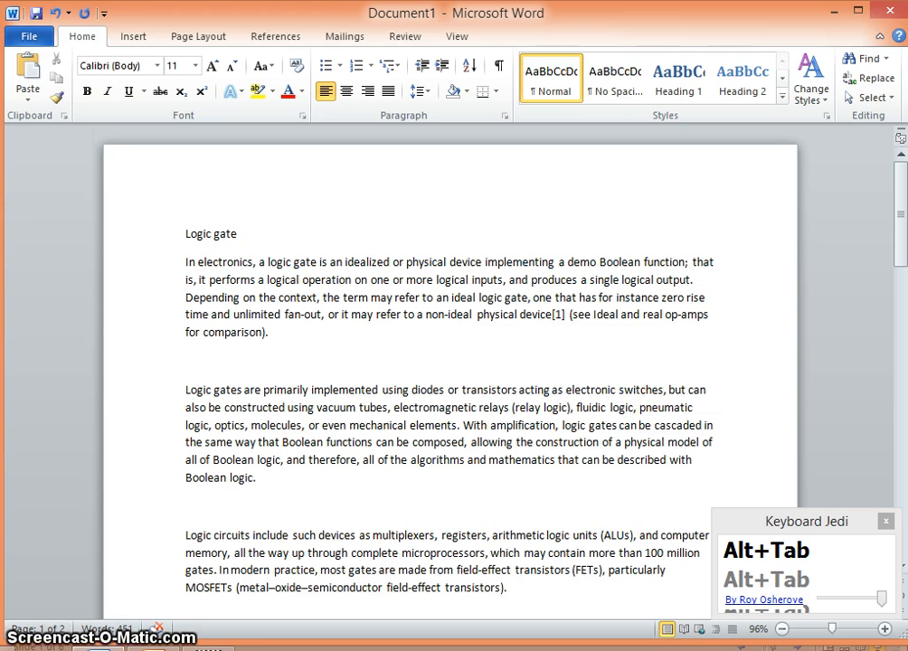
# - Move the text cursor backward and forward one word at a time along the first paragraph's opening line
pyautogui.hotkey('ctrl', 'Left')
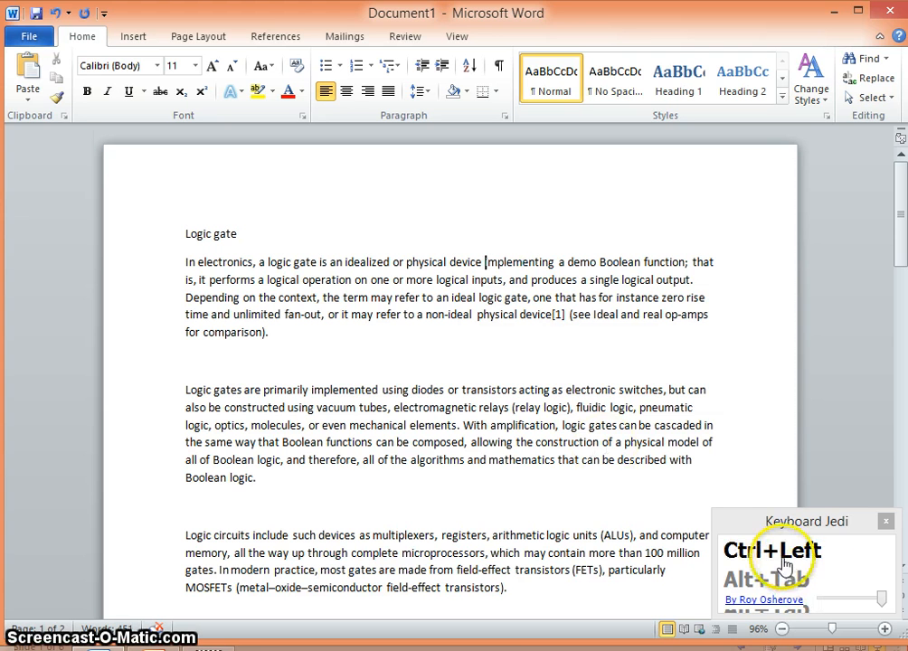
pyautogui.hotkey('ctrl', 'Left')
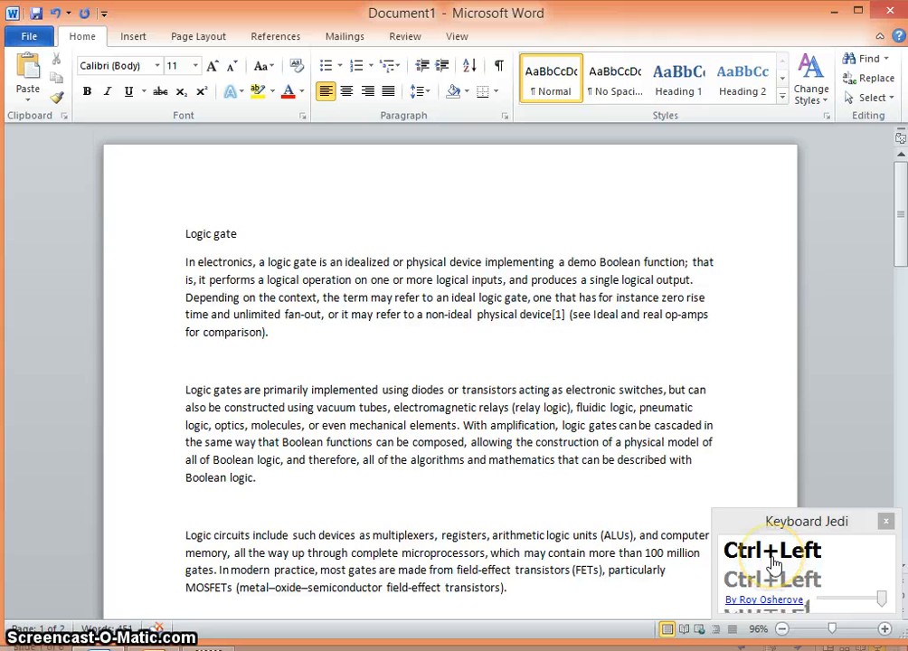
pyautogui.hotkey('ctrl', 'Left')
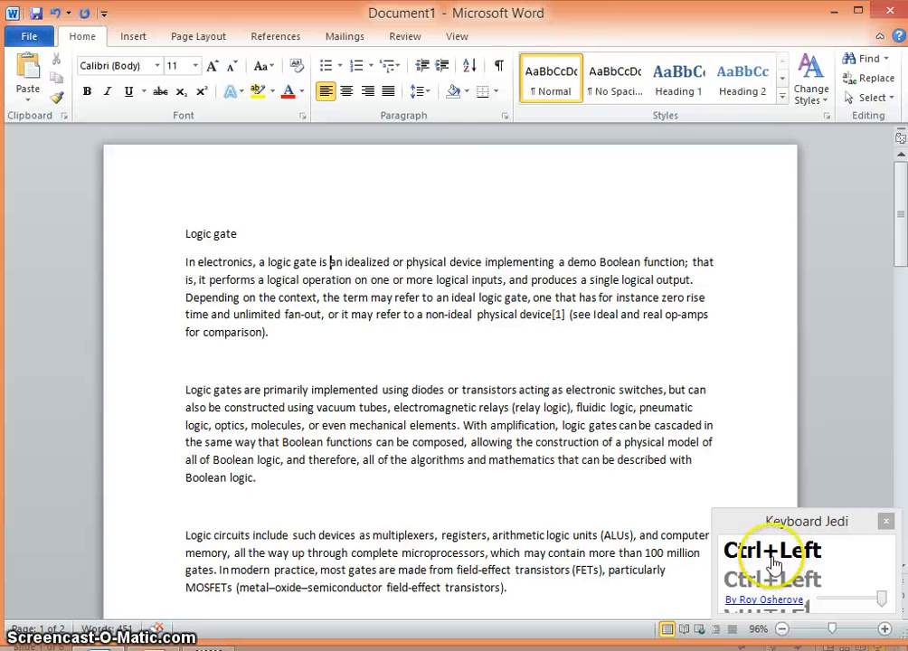
pyautogui.hotkey('ctrl', 'Left')
pyautogui.hotkey('ctrl', 'Left')
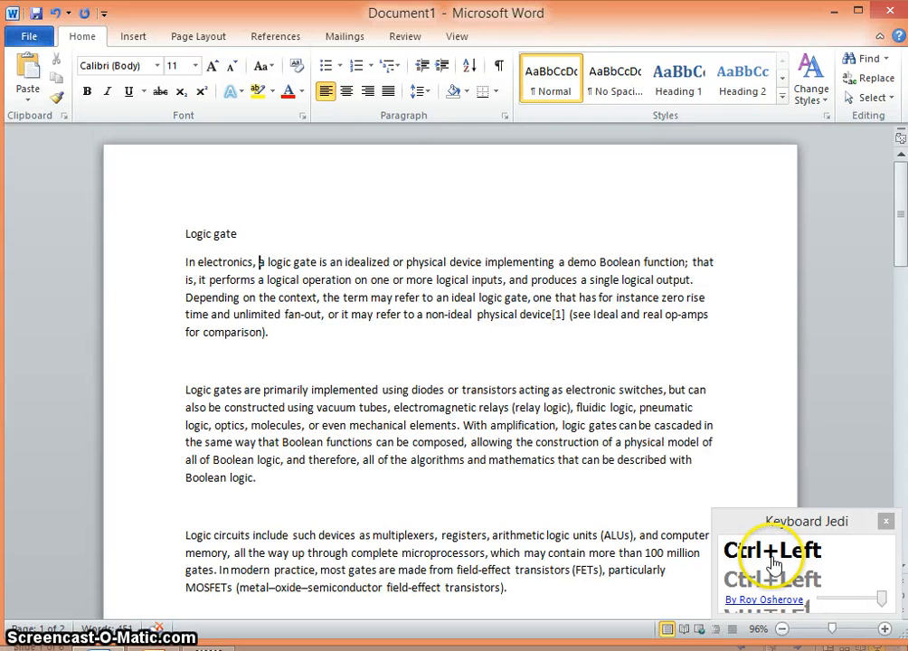
pyautogui.hotkey('ctrl', 'Right')
pyautogui.hotkey('ctrl', 'Right')
pyautogui.hotkey('ctrl', 'Right')
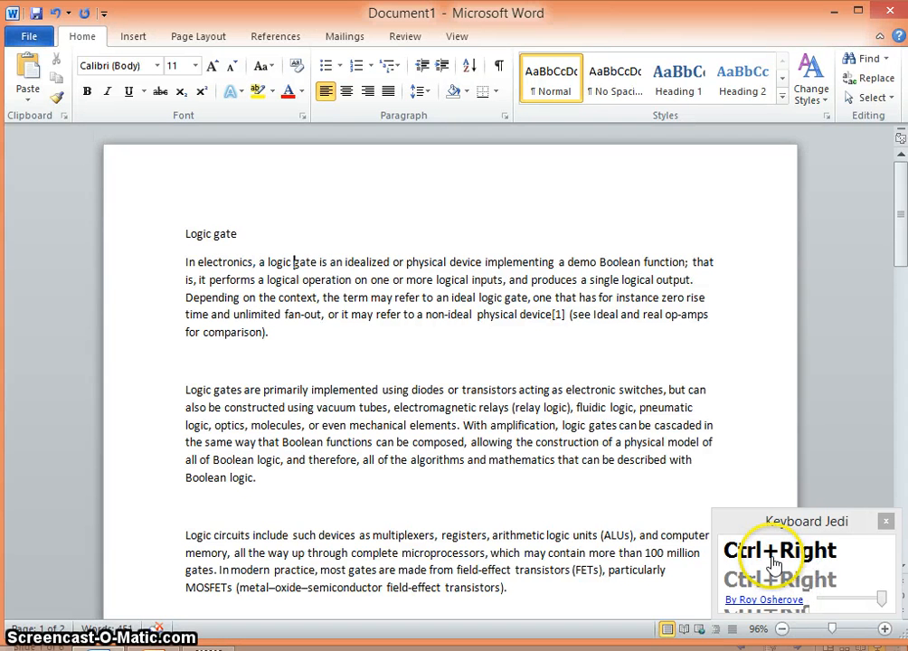
pyautogui.hotkey('ctrl', 'Right')
pyautogui.hotkey('ctrl', 'Right')
pyautogui.hotkey('ctrl', 'Right')
pyautogui.hotkey('ctrl', 'Right')
pyautogui.hotkey('ctrl', 'Right')
pyautogui.hotkey('ctrl', 'Left')
pyautogui.hotkey('ctrl', 'Left')
pyautogui.hotkey('ctrl', 'Left')
pyautogui.hotkey('ctrl', 'Left')
pyautogui.hotkey('ctrl', 'Left')
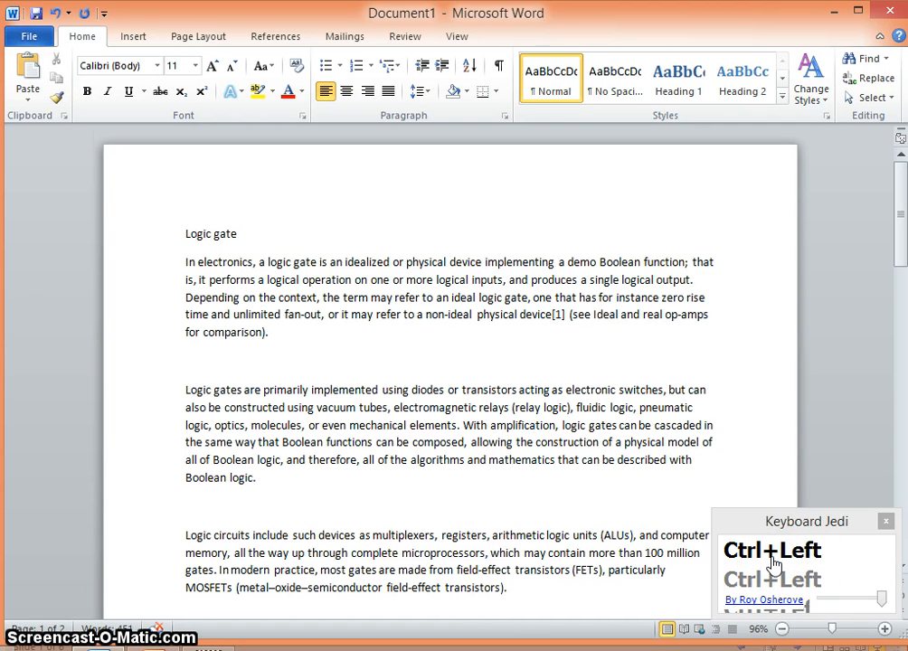
# - Delete the words "is, it performs a" from the start of the first paragraph's second line
pyautogui.press('Down')
pyautogui.hotkey('shift', 'ctrl', 'Right')
pyautogui.hotkey('shift', 'ctrl', 'Right')
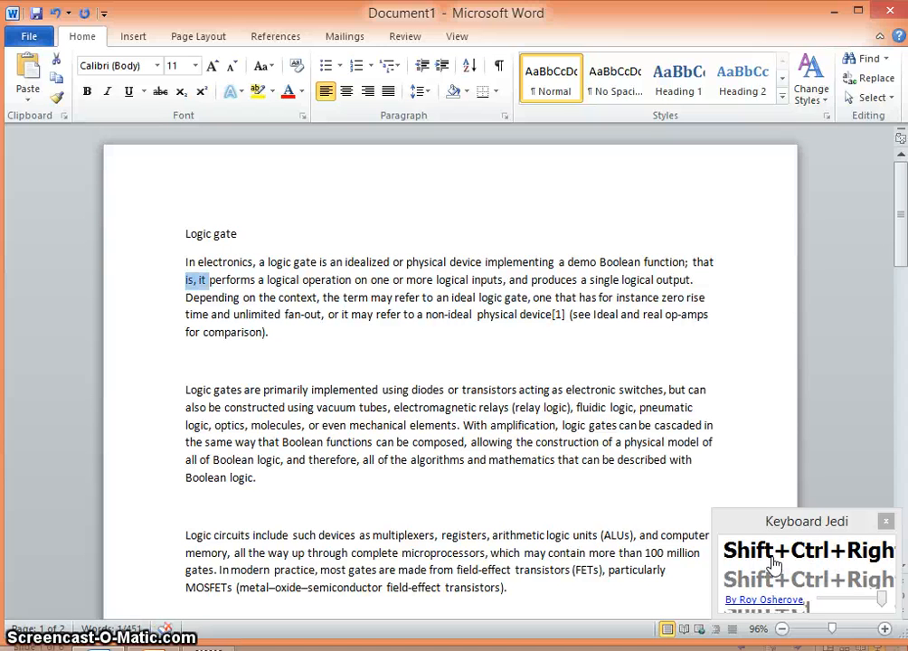
pyautogui.hotkey('shift', 'ctrl', 'Right')
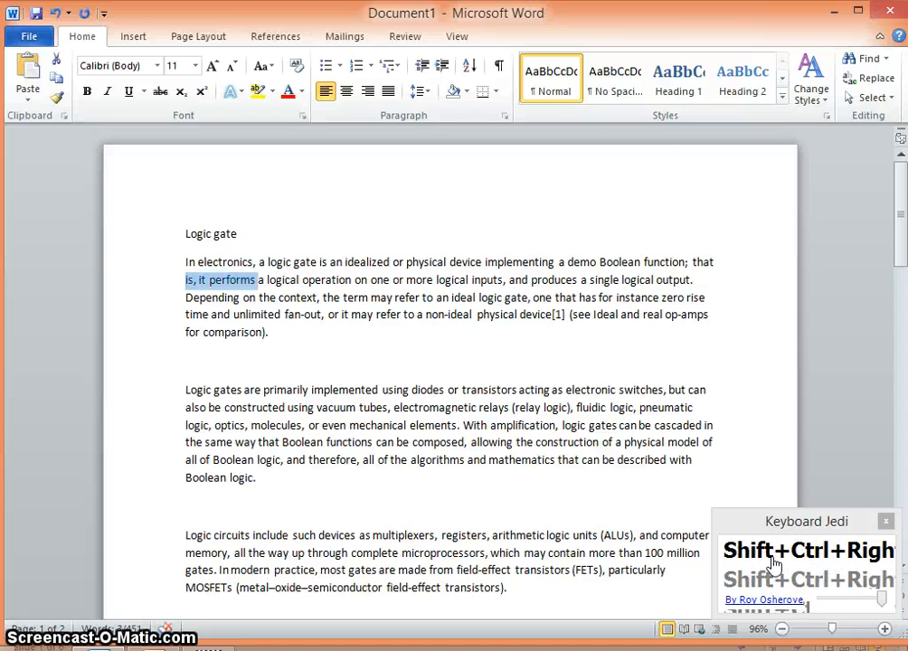
pyautogui.click(759, 568)
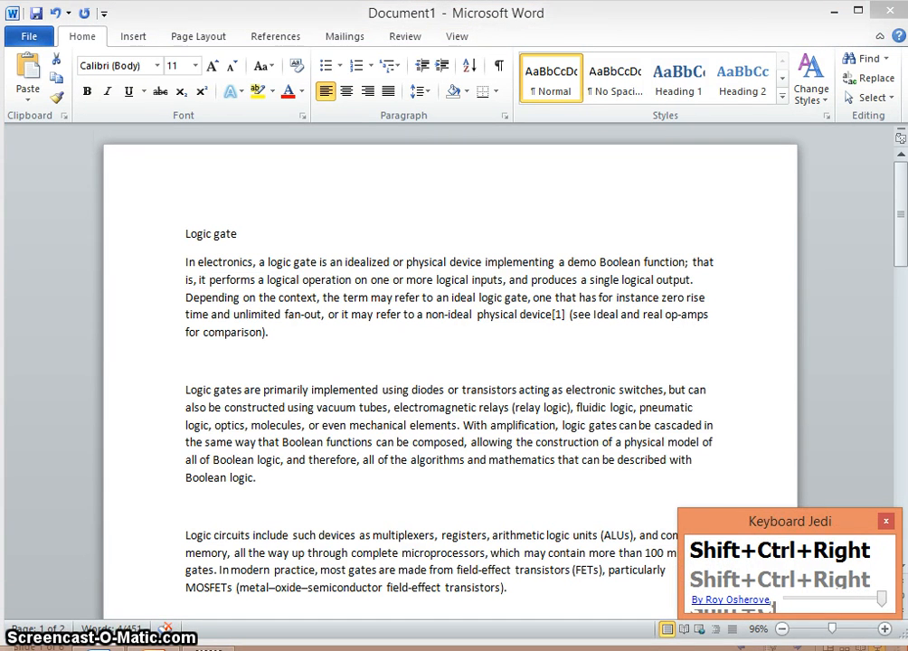
pyautogui.click(178, 313)
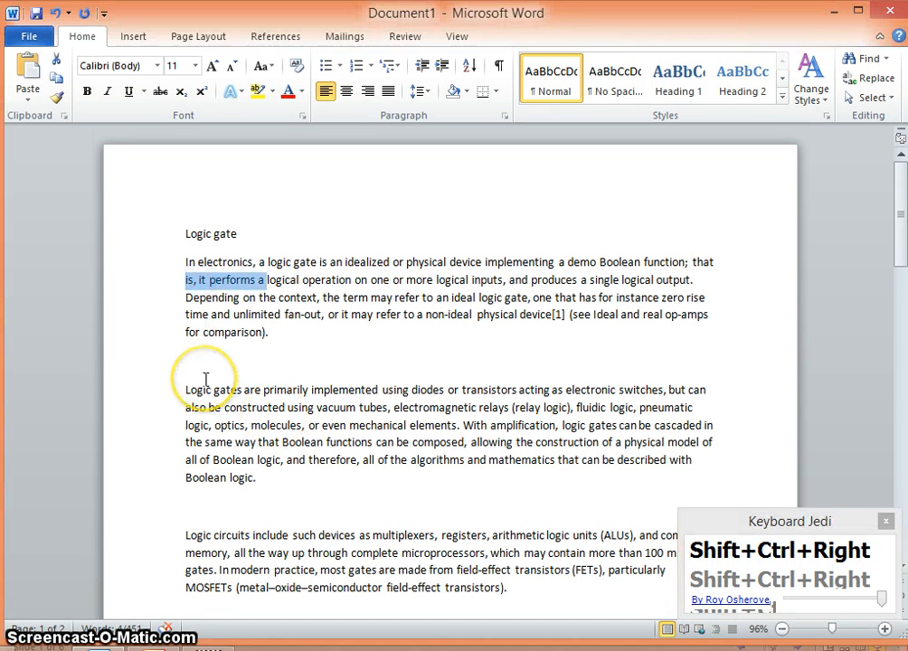
pyautogui.press('Delete')
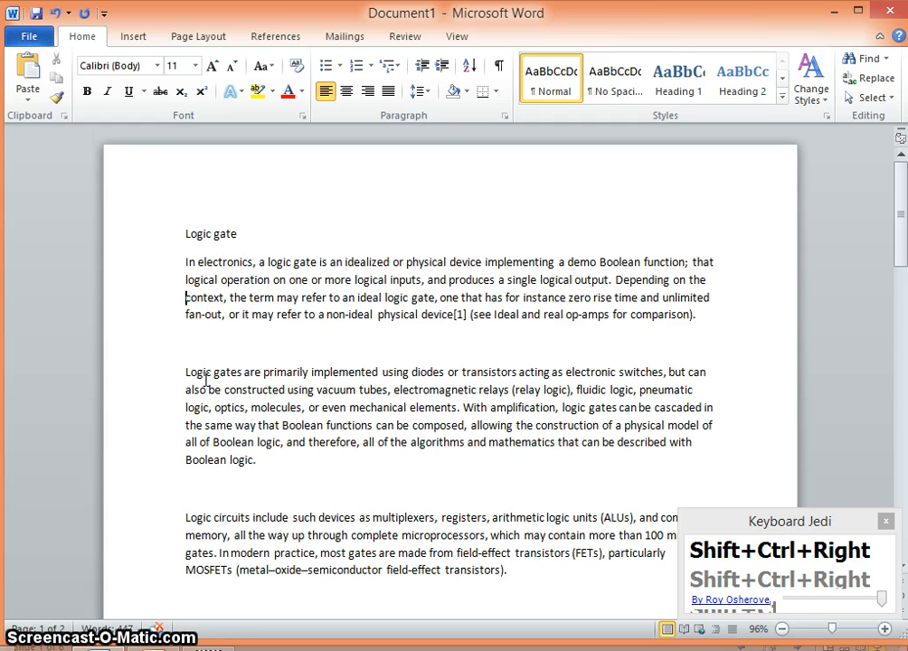
# - Copy "logical operation on" to the end of the first paragraph and move that copy after "molecules," in the second paragraph
pyautogui.hotkey('ctrl', 'shift', 'Right')
pyautogui.hotkey('ctrl', 'shift', 'Right')
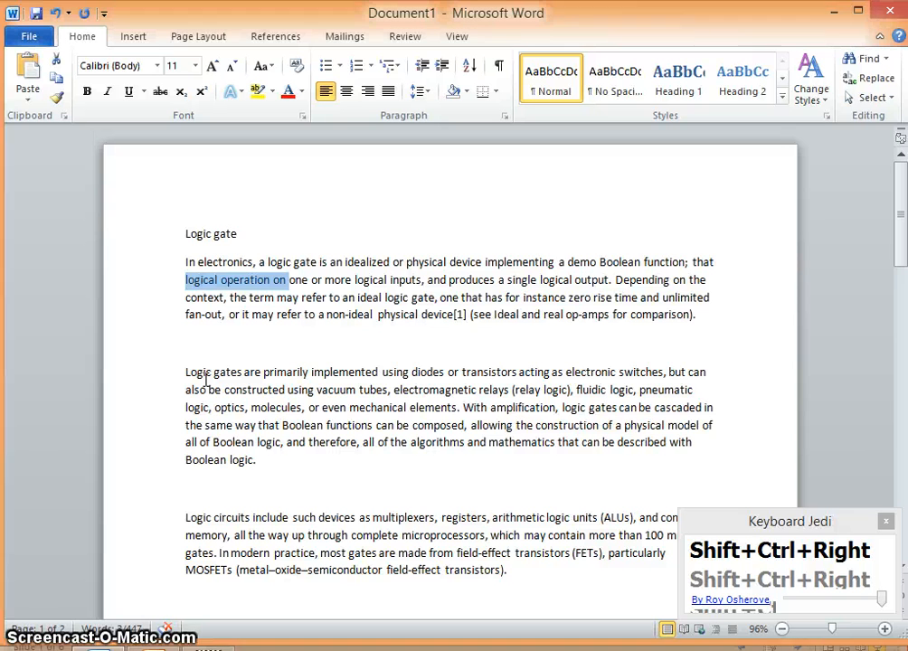
pyautogui.hotkey('ctrl', 'c')
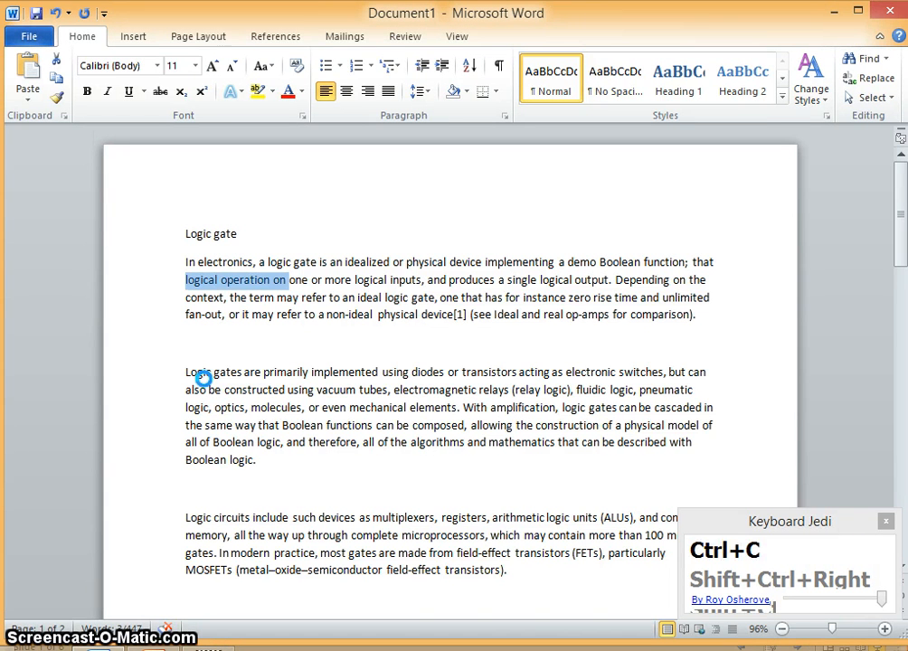
pyautogui.click(203, 378)
pyautogui.press('Down')
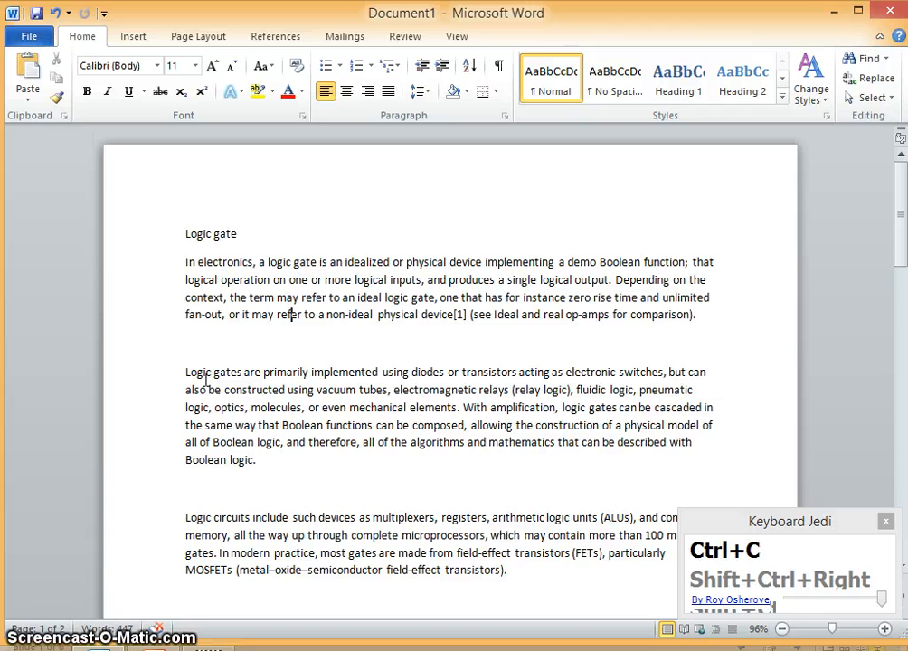
pyautogui.press('End')
pyautogui.hotkey('ctrl', 'v')
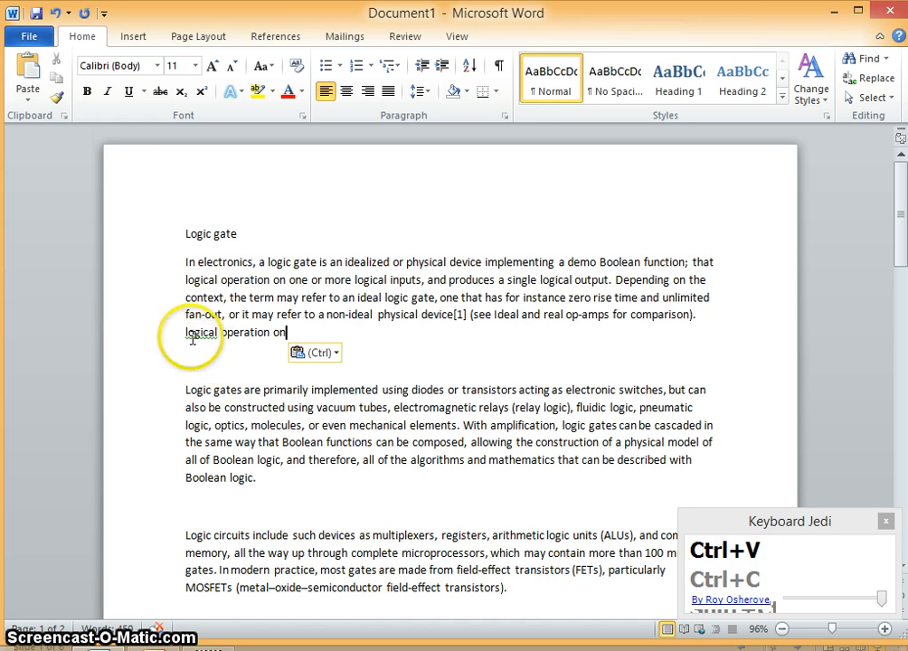
pyautogui.moveTo(183, 334); pyautogui.dragTo(310, 428)
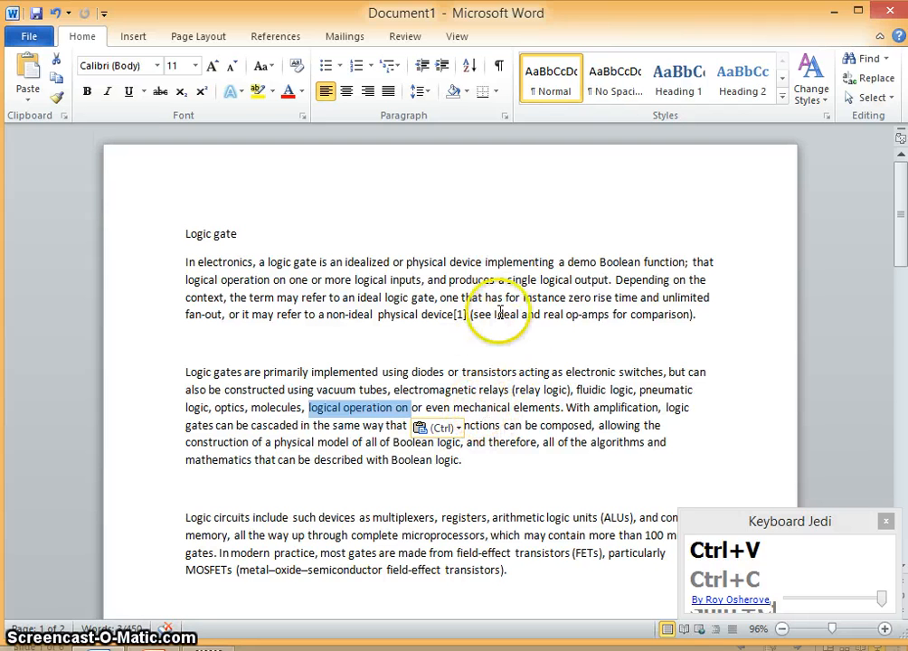
# - Search the document for the word "diodes" taken from the second paragraph
pyautogui.doubleClick(426, 373)
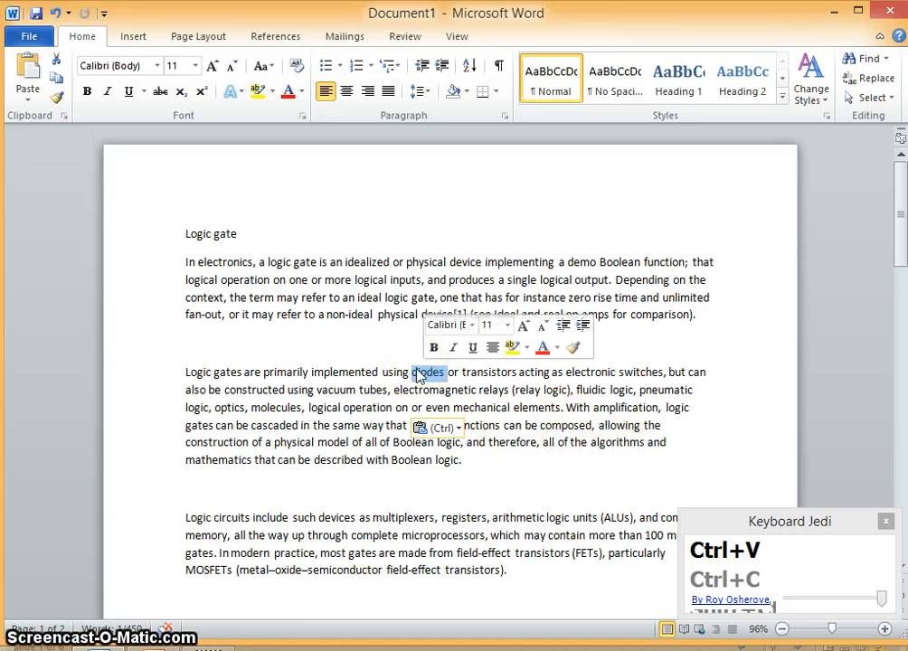
pyautogui.hotkey('ctrl', 'f')
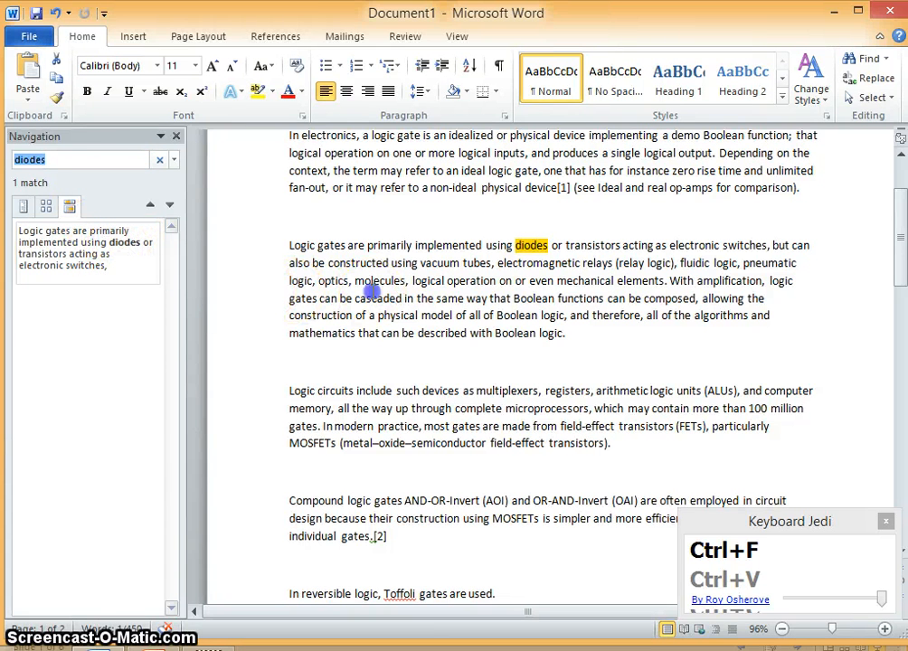
pyautogui.click(373, 290)
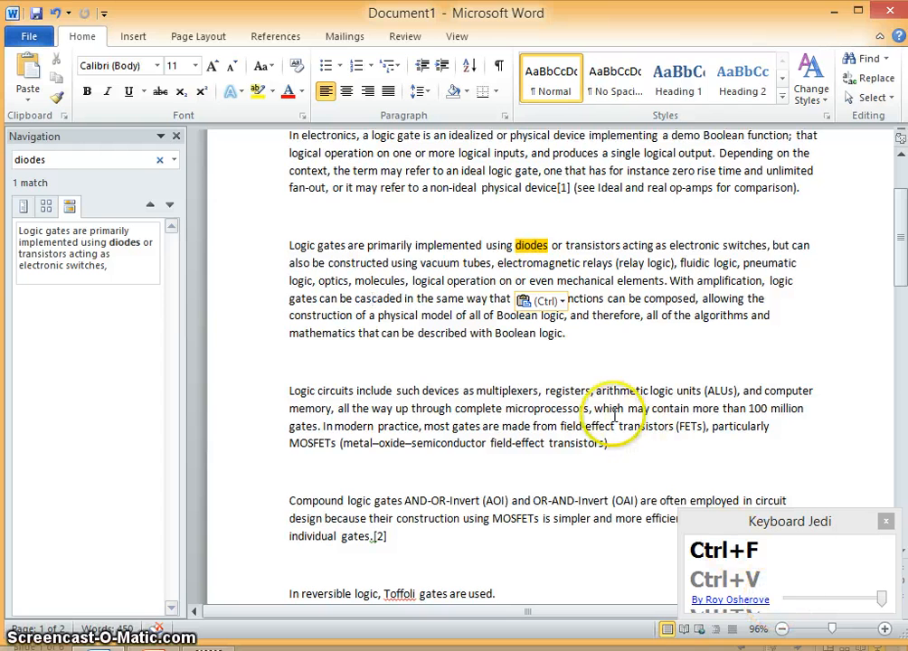
# - Replace all occurrences of "diodes" with "Diodes" in the document and close the Find and Replace dialog
pyautogui.hotkey('ctrl', 'h')
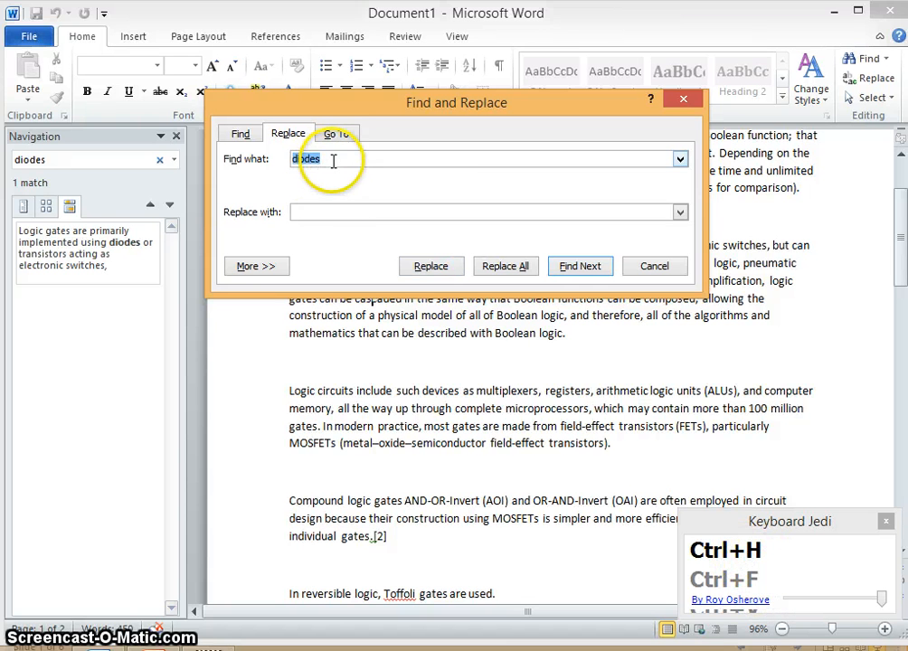
pyautogui.click(333, 213)
pyautogui.write('Diodes')
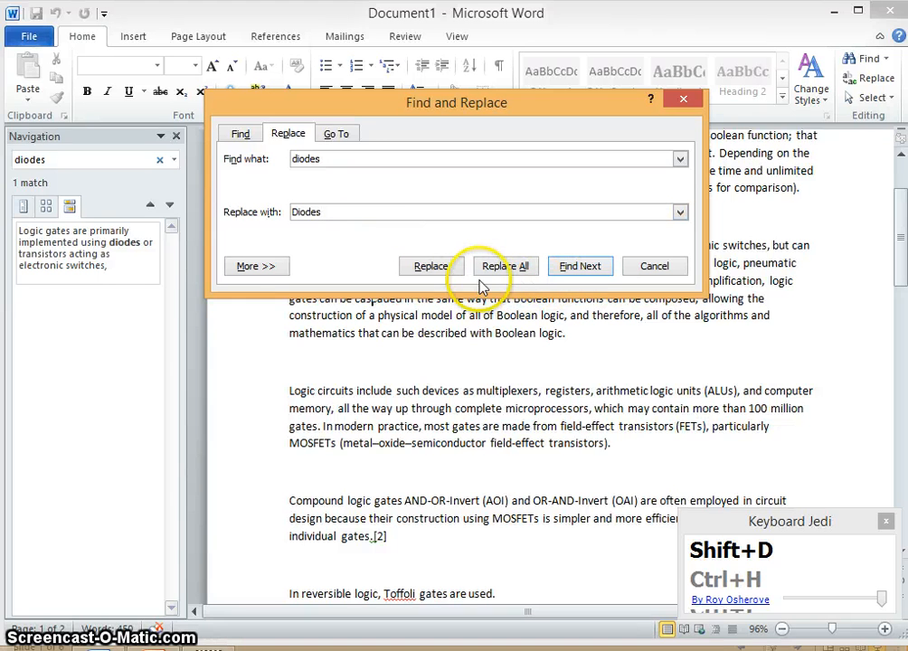
pyautogui.click(504, 267)
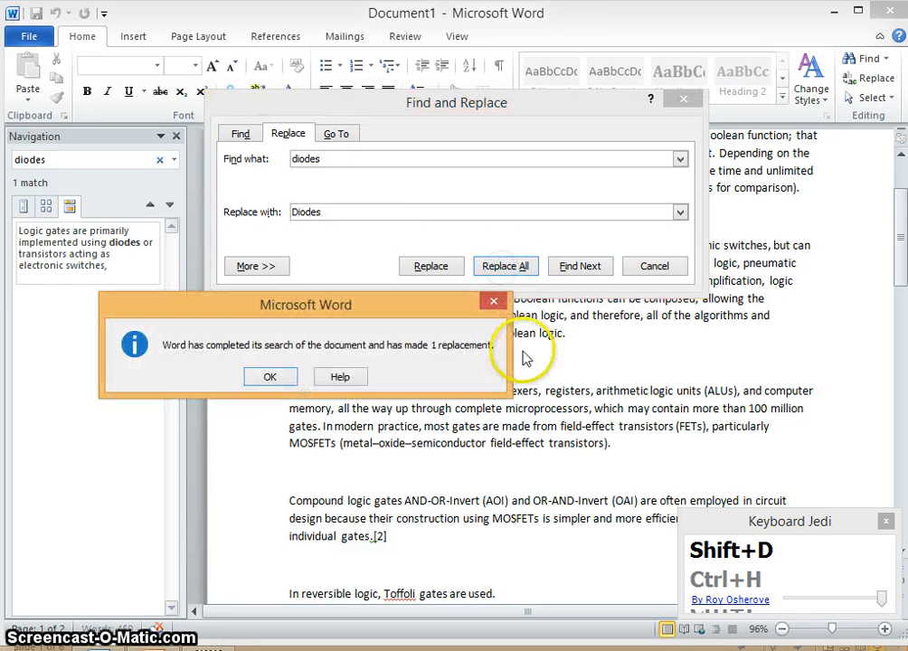
pyautogui.click(265, 378)
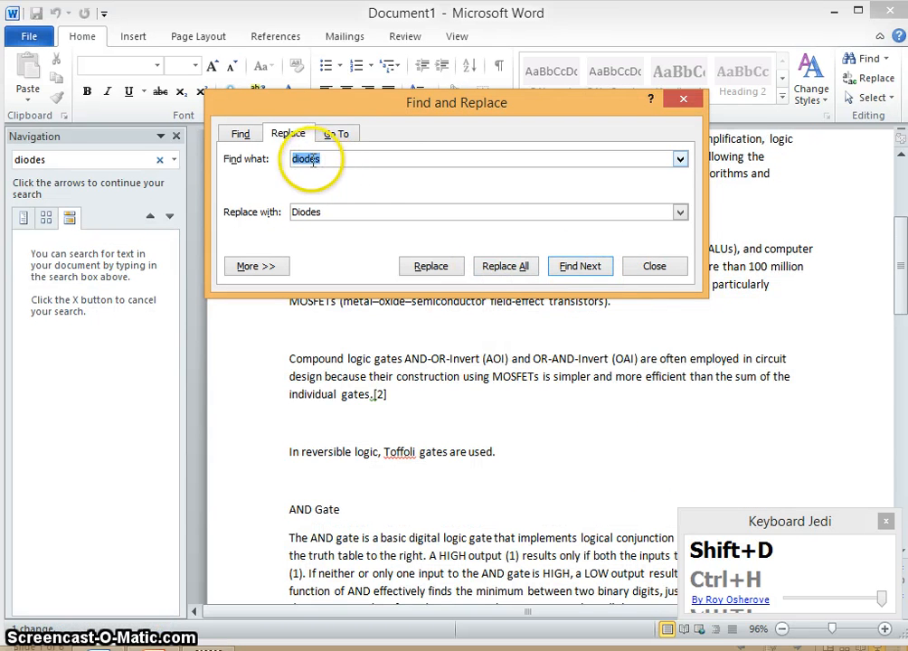
pyautogui.click(648, 267)
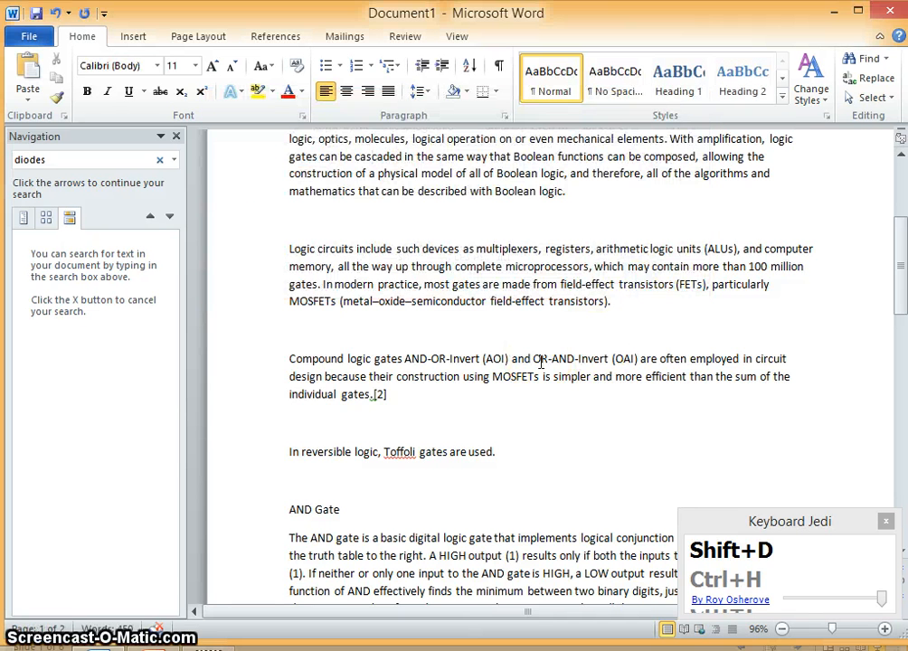
pyautogui.click(526, 367)
# - Switch to the PowerPoint slide show and advance to the "Topics to be discussed" slide
pyautogui.hotkey('alt', 'Tab')
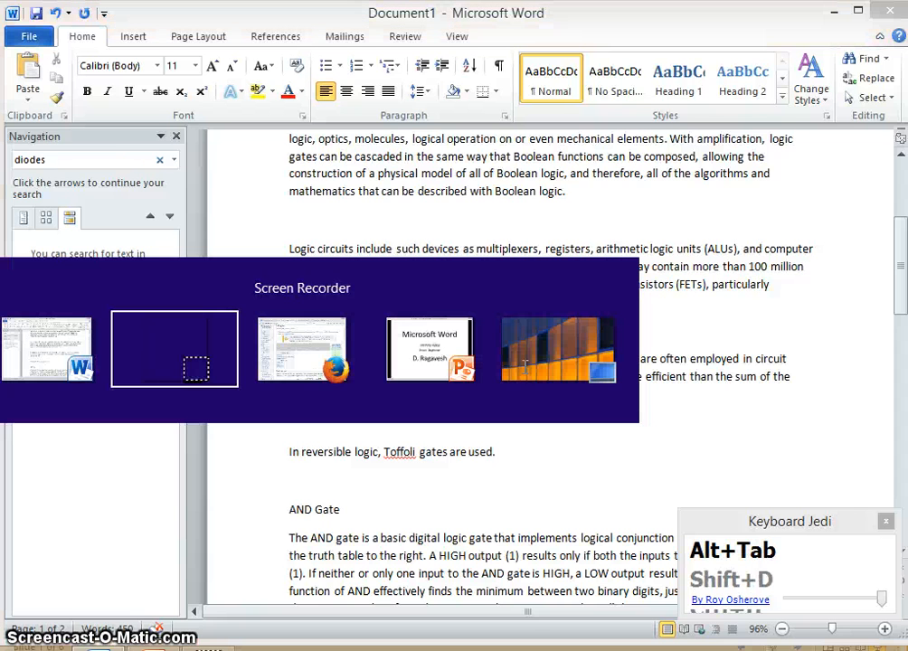
pyautogui.hotkey('alt', 'Tab')
pyautogui.hotkey('alt', 'Tab')
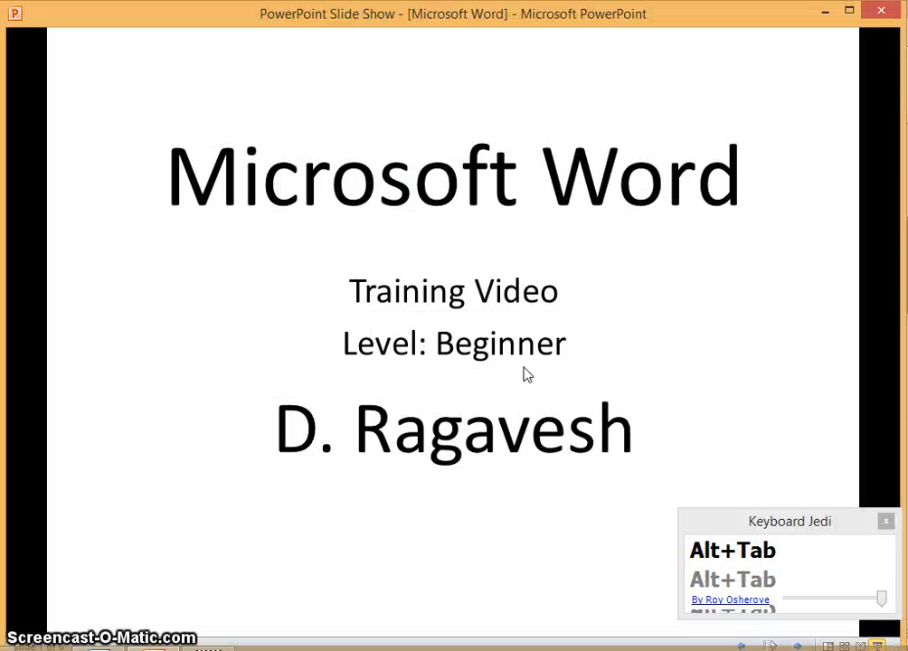
pyautogui.click(525, 374)
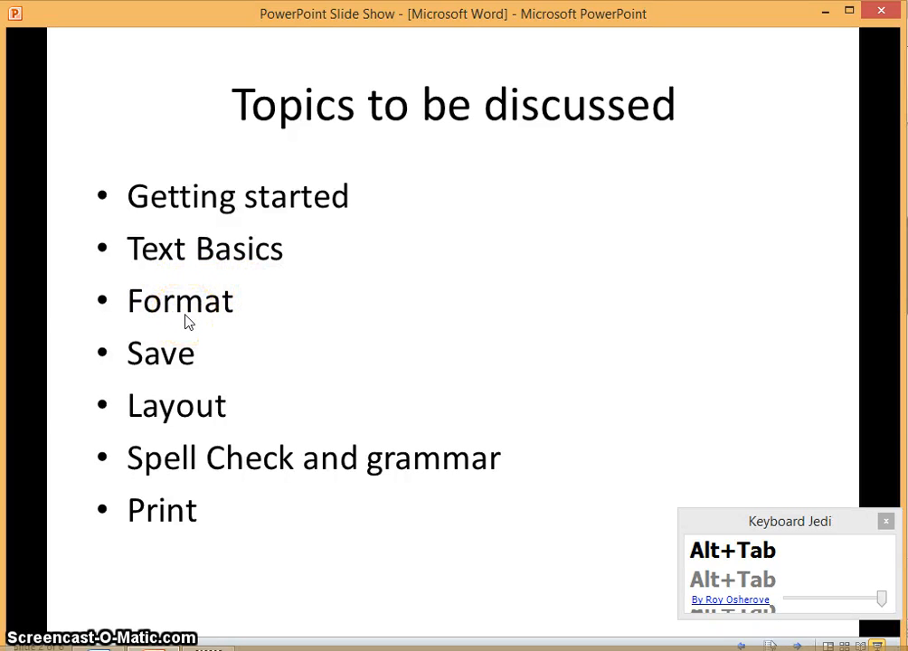
# - Switch back to Word and increase the font size of the "Logic gate" title to 18
pyautogui.hotkey('alt', 'Tab')
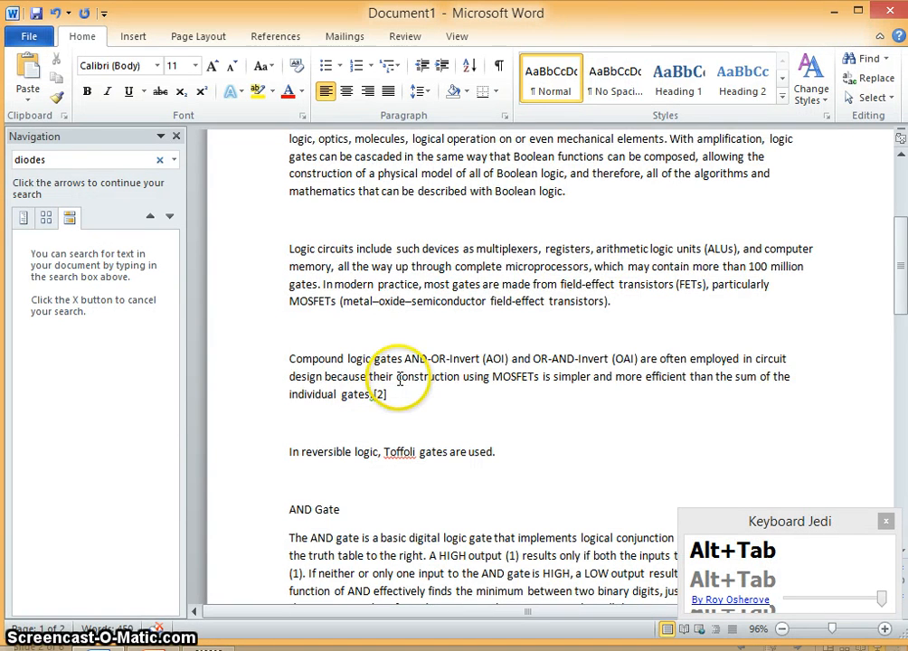
pyautogui.scroll(5, 399, 379)
pyautogui.click(308, 233)
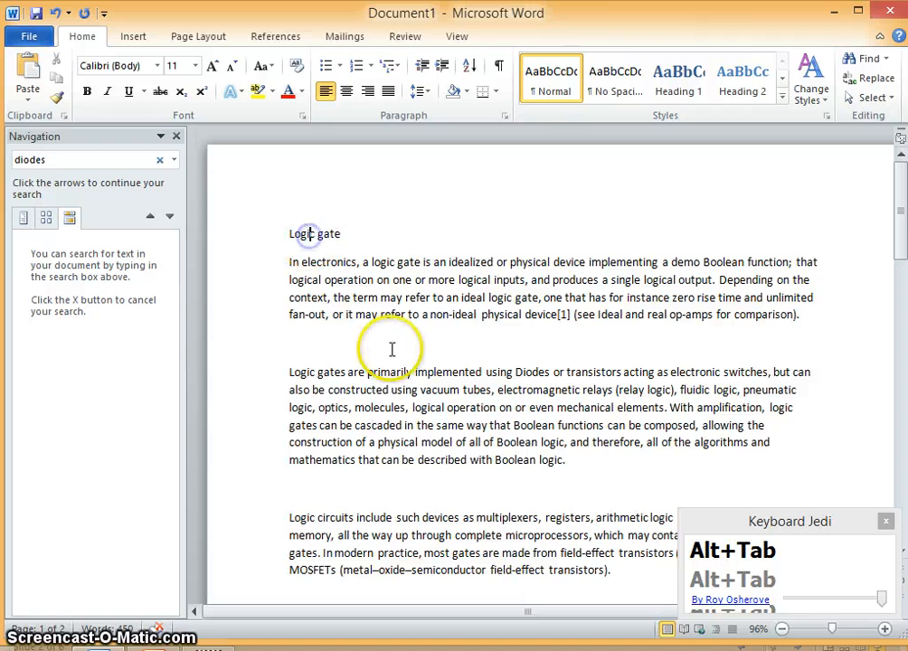
pyautogui.doubleClick(305, 234)
pyautogui.press('Left')
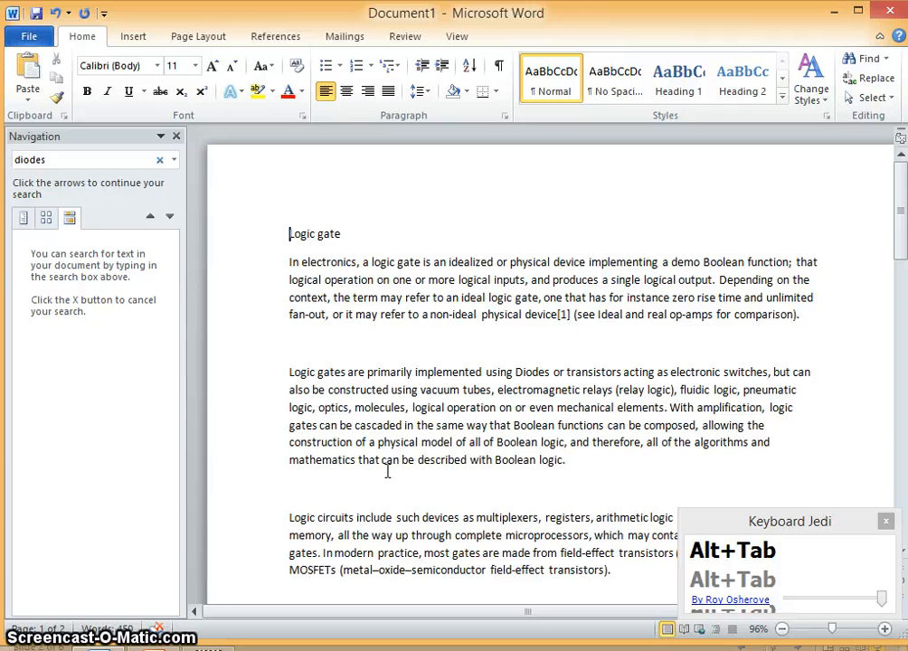
pyautogui.hotkey('shift', 'End')
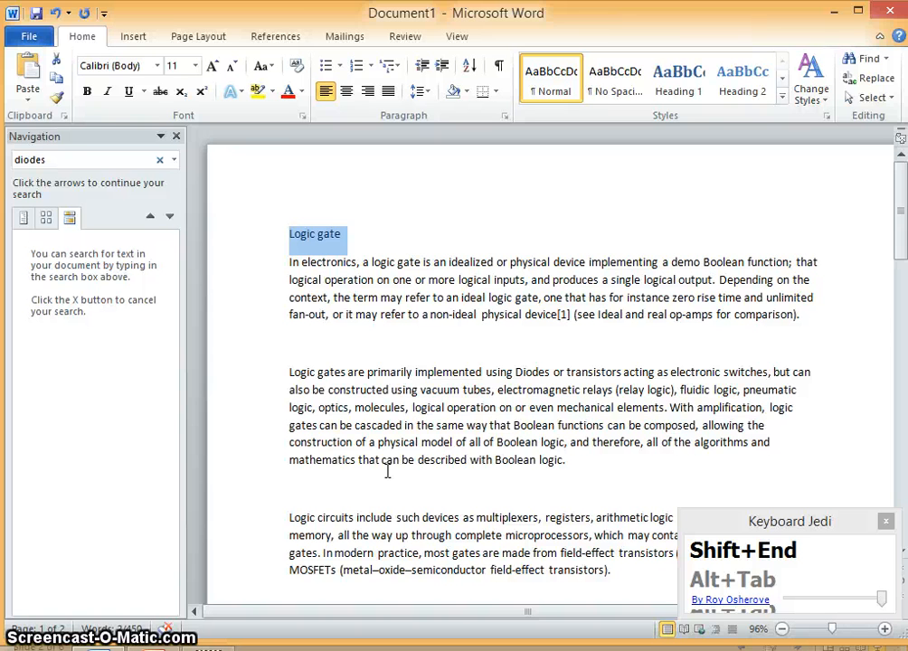
pyautogui.hotkey('ctrl', ']')
pyautogui.hotkey('ctrl', ']')
pyautogui.hotkey('ctrl', ']')
pyautogui.hotkey('ctrl', ']')
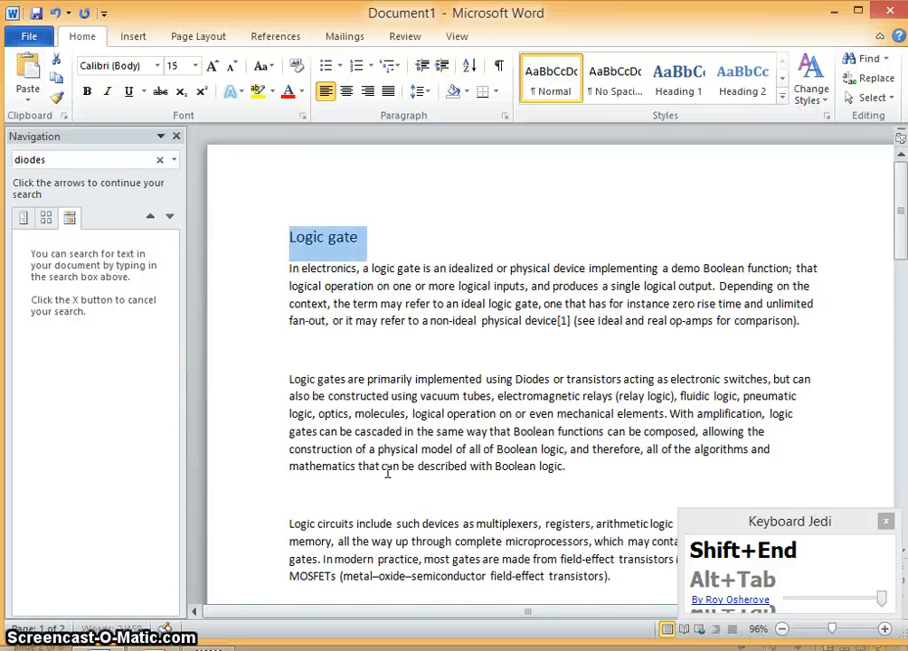
pyautogui.hotkey('ctrl', ']')
pyautogui.hotkey('ctrl', ']')
pyautogui.hotkey('ctrl', ']')
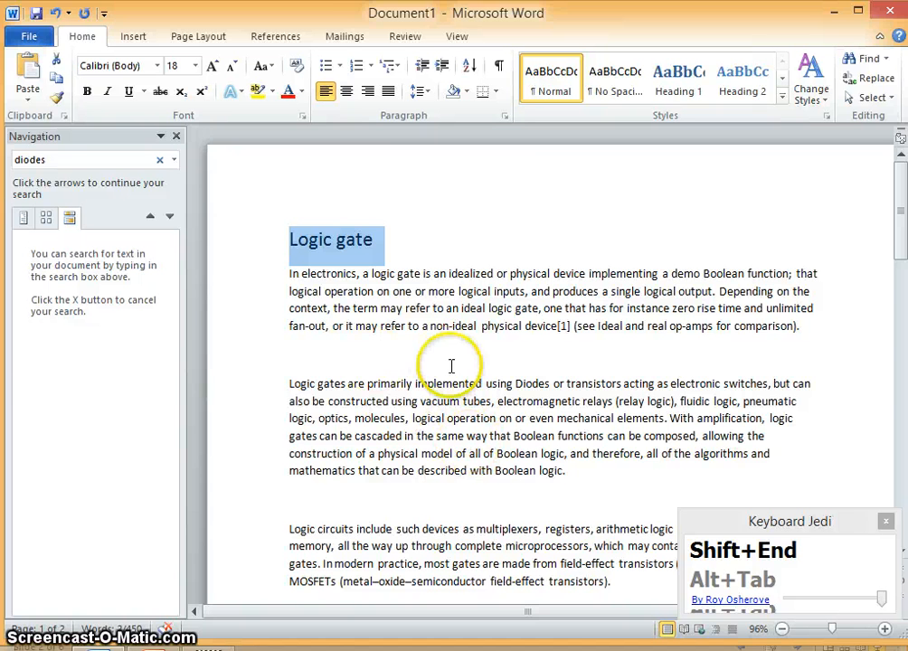
pyautogui.click(195, 65)
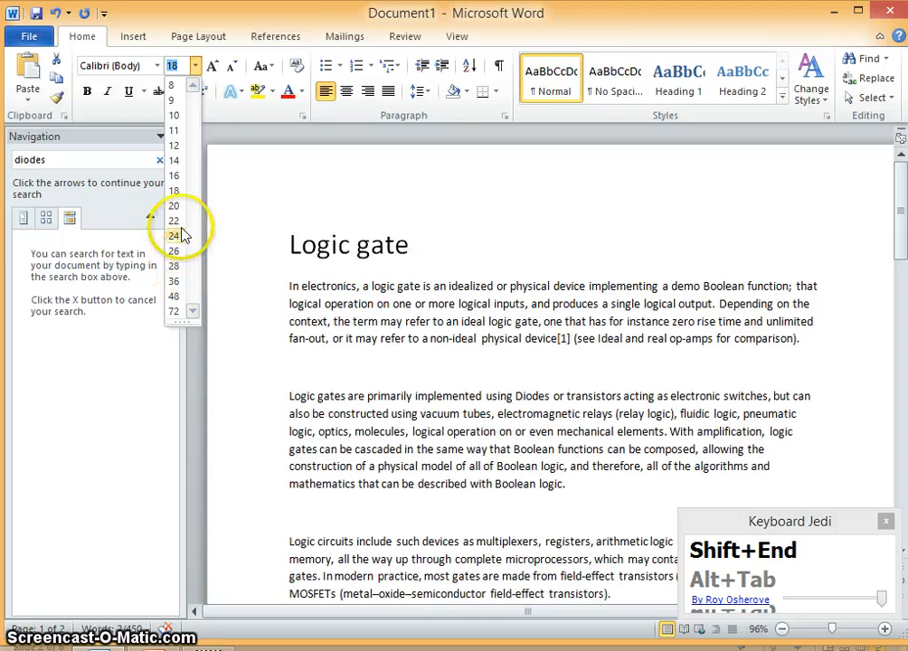
pyautogui.click(348, 264)
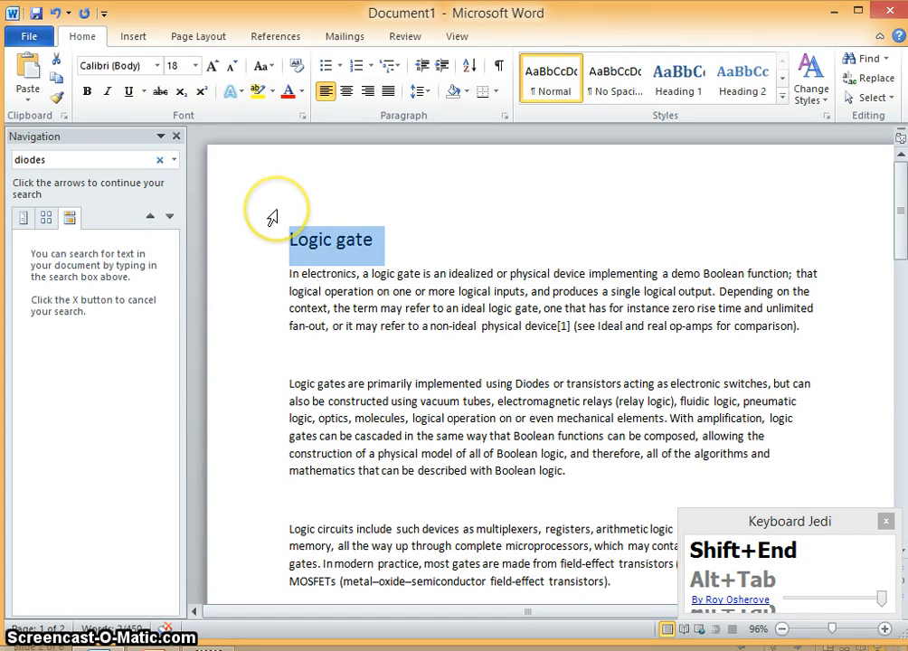
# - Set the font of the "Logic gate" title to Arial Black
pyautogui.click(160, 68)
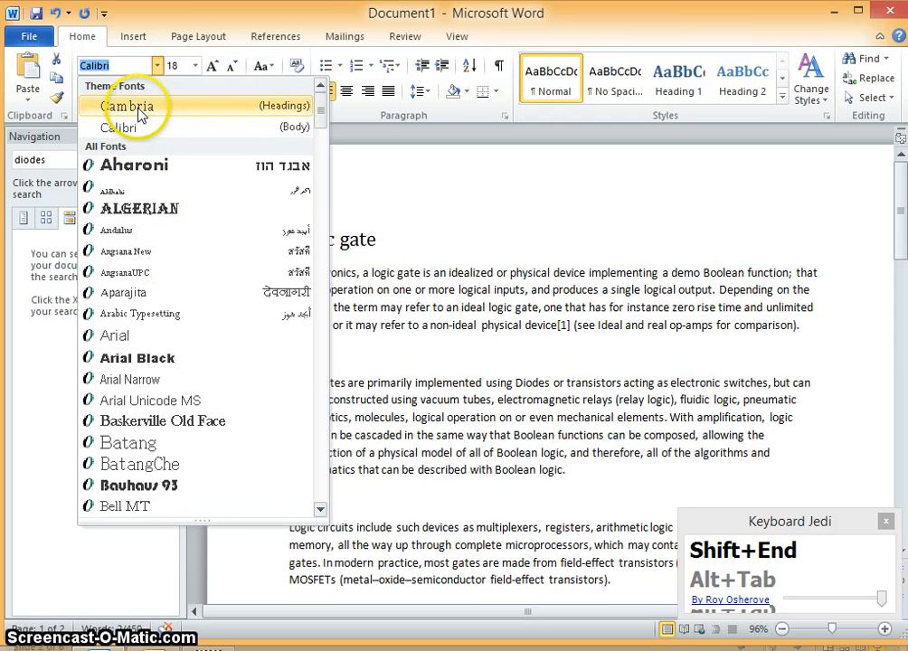
pyautogui.click(144, 358)
pyautogui.click(353, 296)
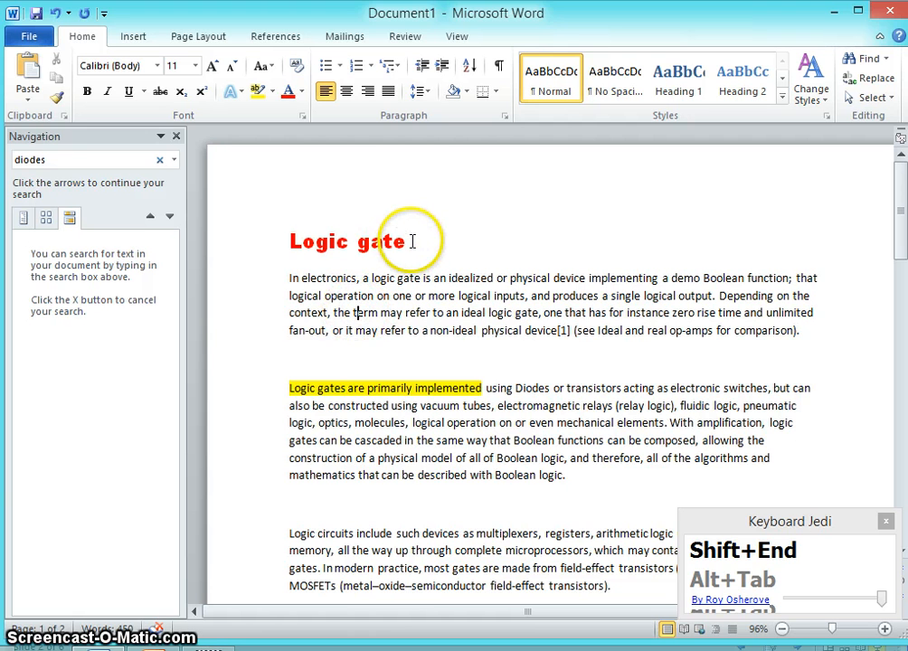
# - Change the font colour of the "Logic gate" title to the standard dark red
pyautogui.moveTo(405, 238); pyautogui.dragTo(289, 239)
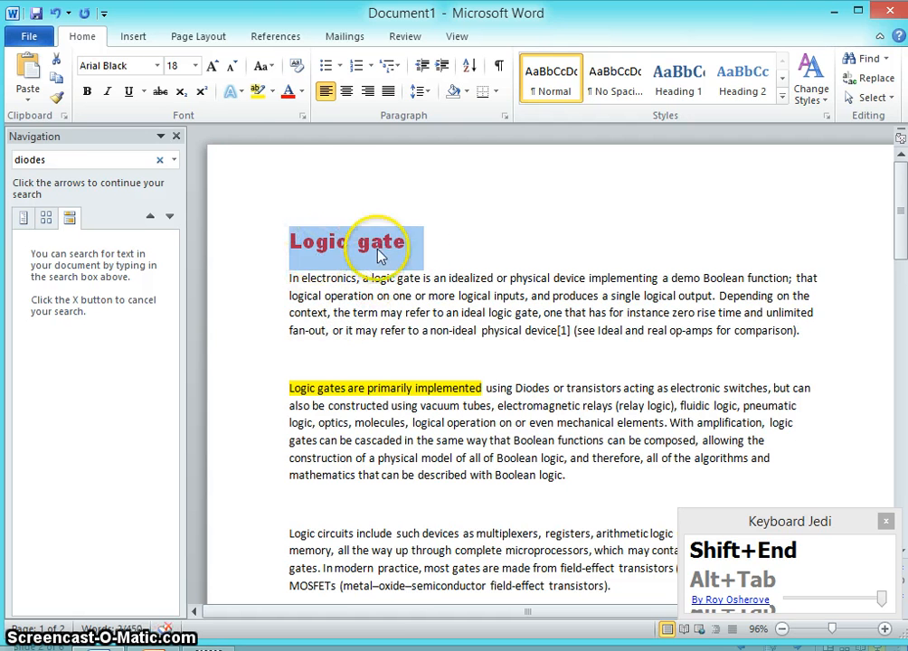
pyautogui.click(302, 93)
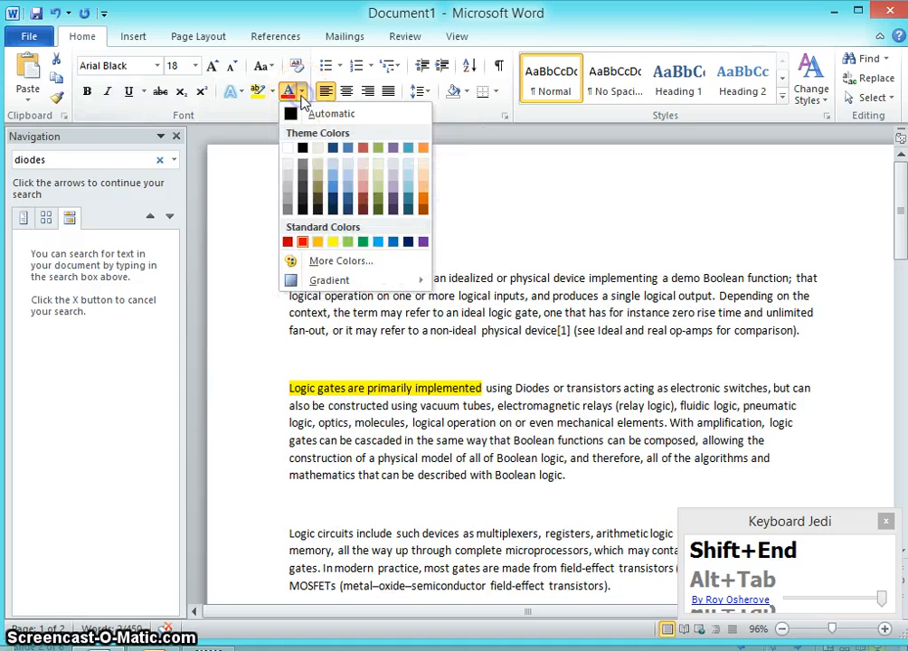
pyautogui.click(288, 242)
pyautogui.click(362, 310)
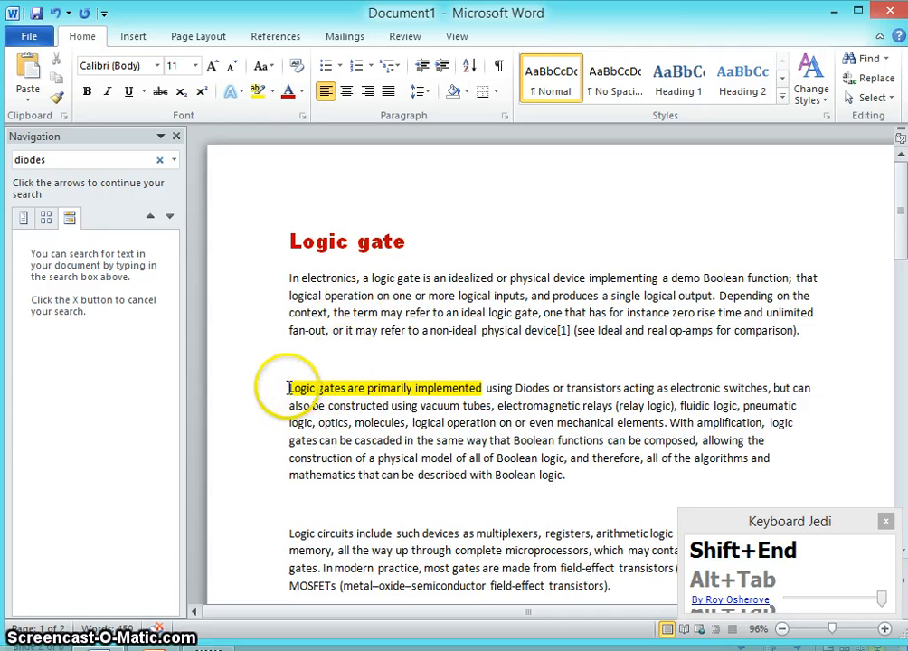
# - Highlight "Logic gates are primarily implemented using Diodes or transistors" in the second paragraph in bright green
pyautogui.moveTo(287, 387); pyautogui.dragTo(409, 387)
pyautogui.moveTo(472, 387); pyautogui.dragTo(622, 387)
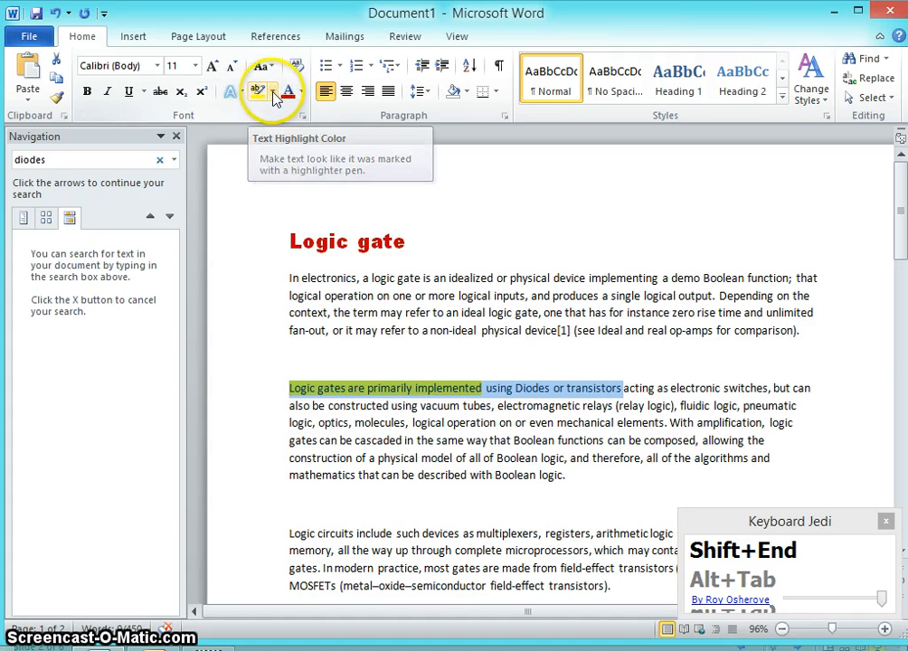
pyautogui.click(271, 91)
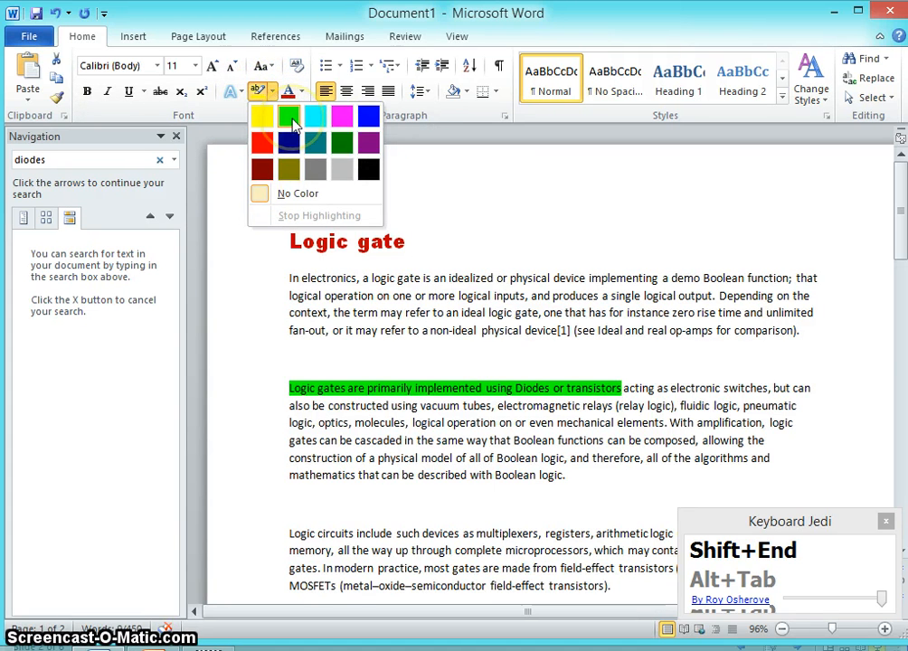
pyautogui.click(290, 120)
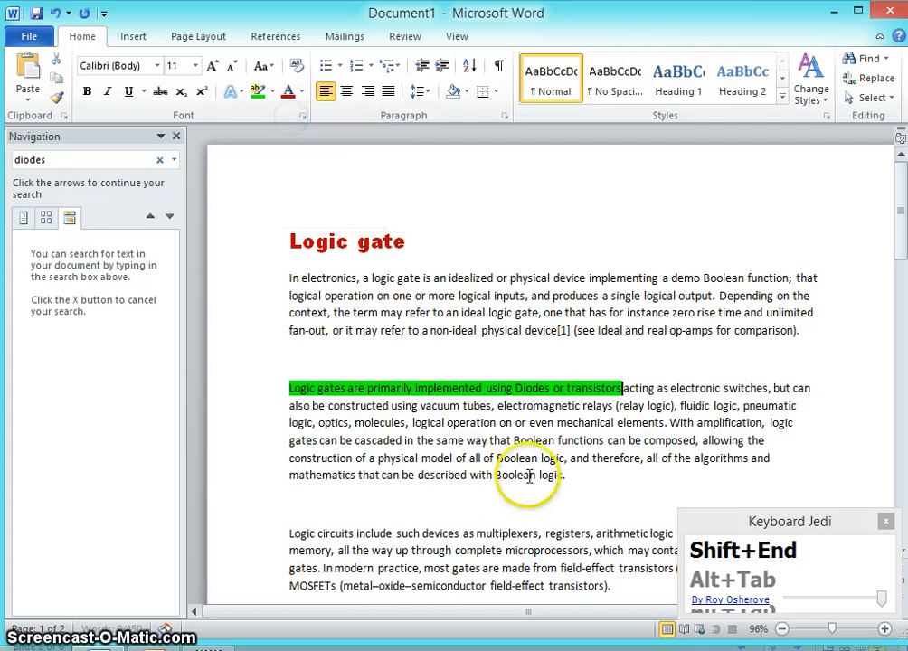
pyautogui.click(456, 477)
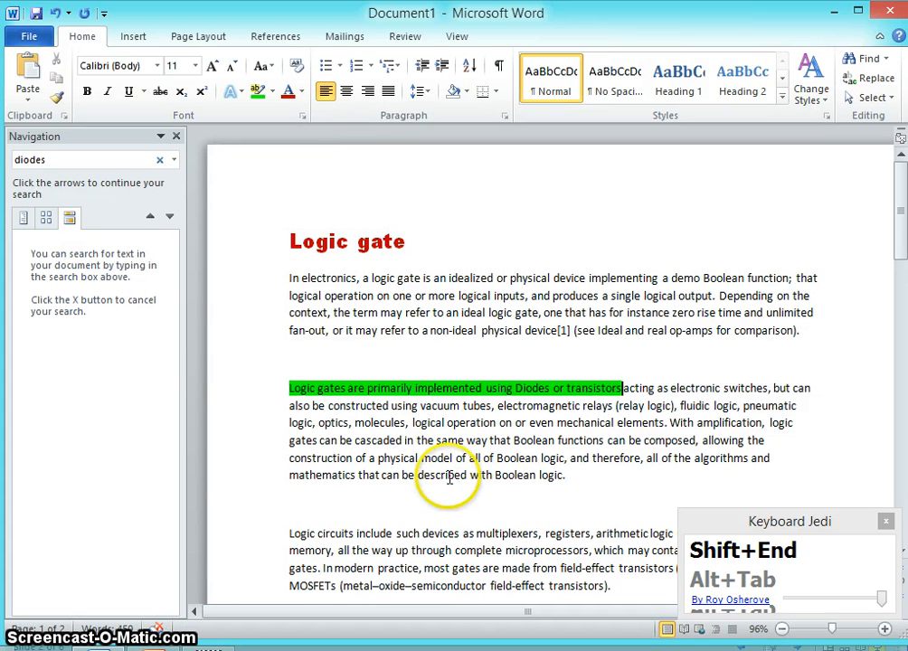
pyautogui.click(395, 457)
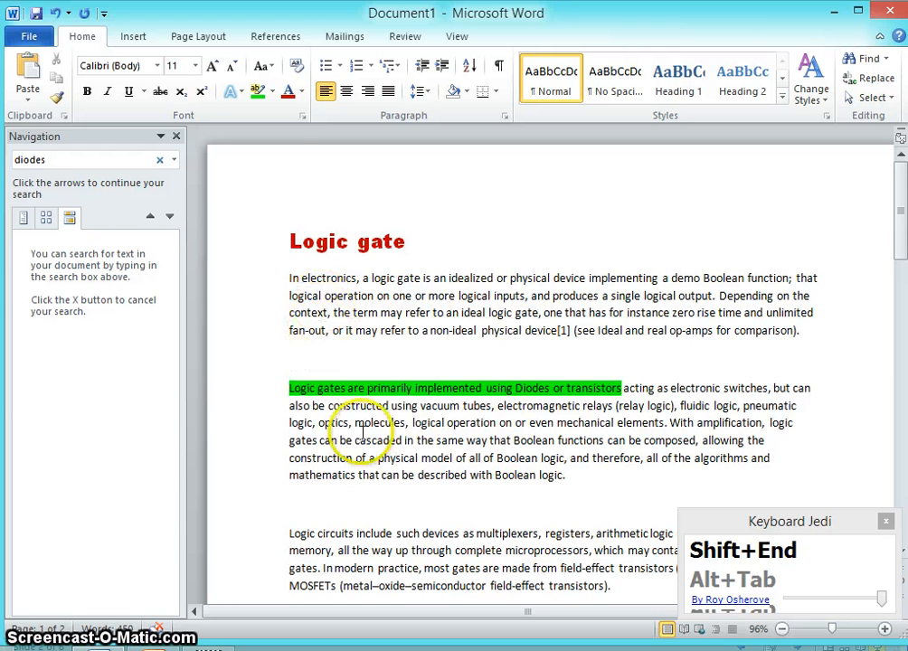
# - Make the first "Boolean logic" in the second paragraph, after "physical model of all of", bold
pyautogui.scroll(-2, 361, 477)
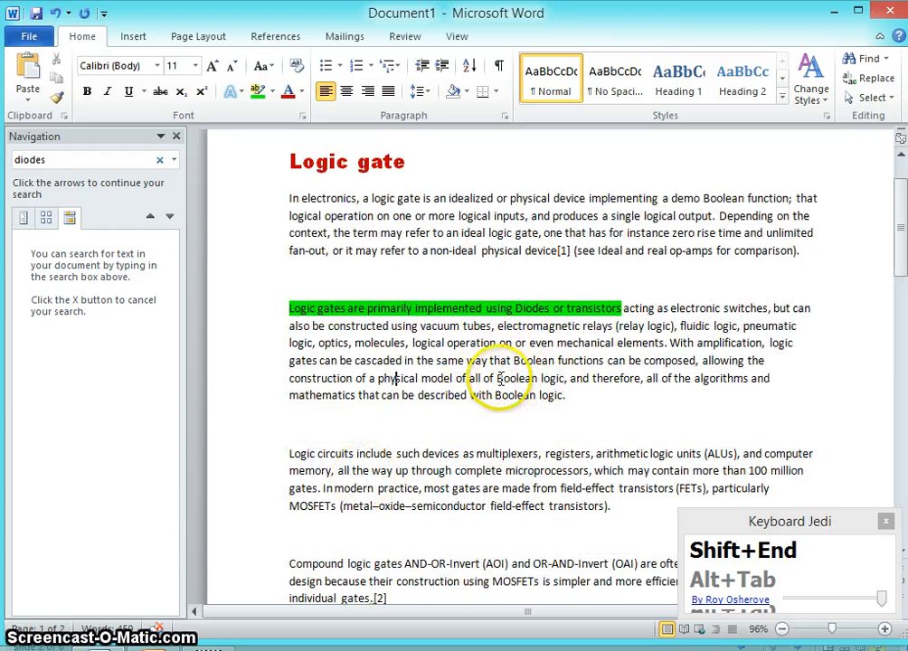
pyautogui.moveTo(499, 378); pyautogui.dragTo(565, 378)
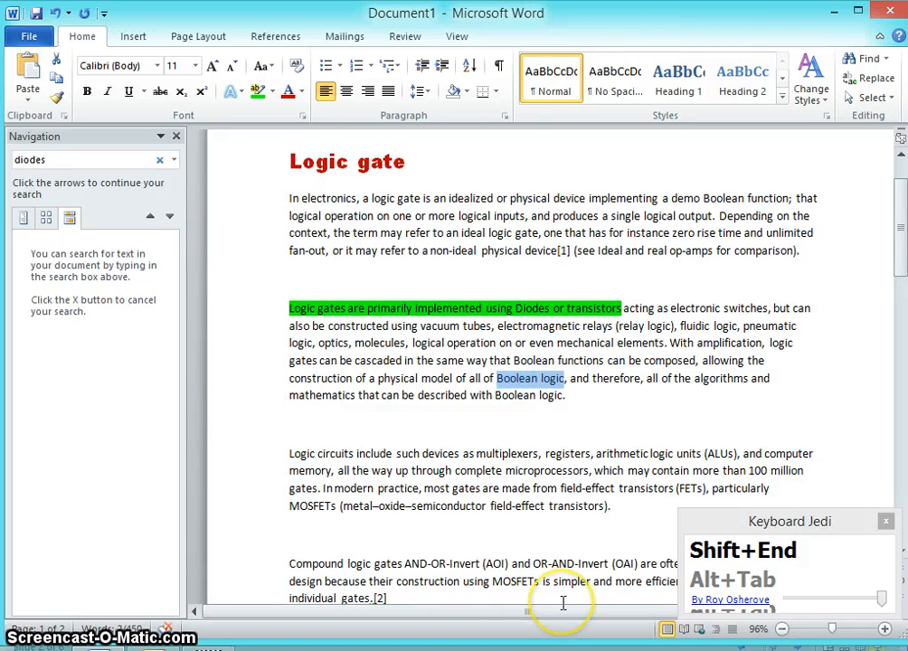
pyautogui.press('Left')
pyautogui.hotkey('ctrl', 'shift', 'Right')
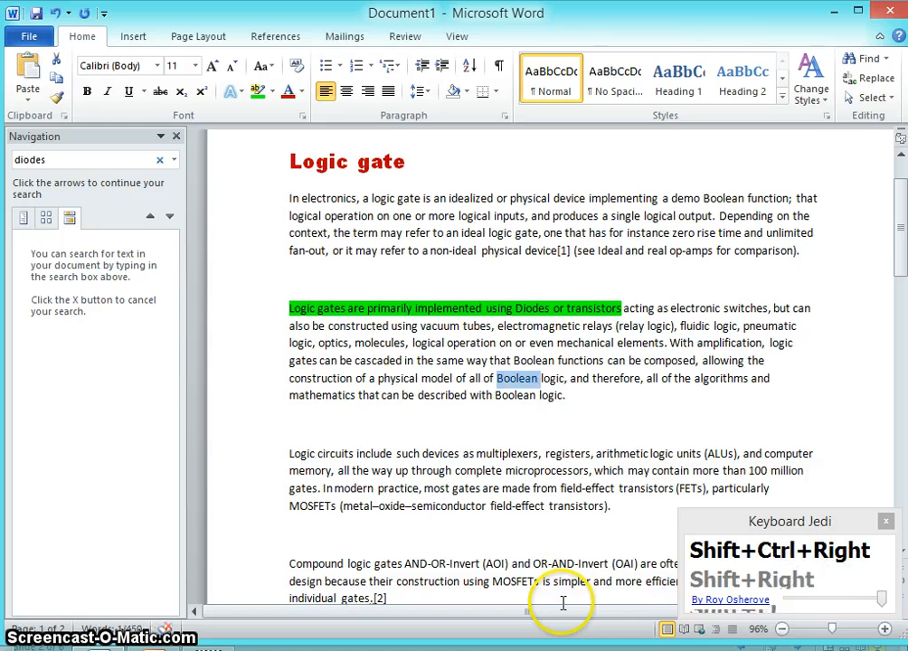
pyautogui.hotkey('ctrl', 'shift', 'Right')
pyautogui.hotkey('ctrl', 'b')
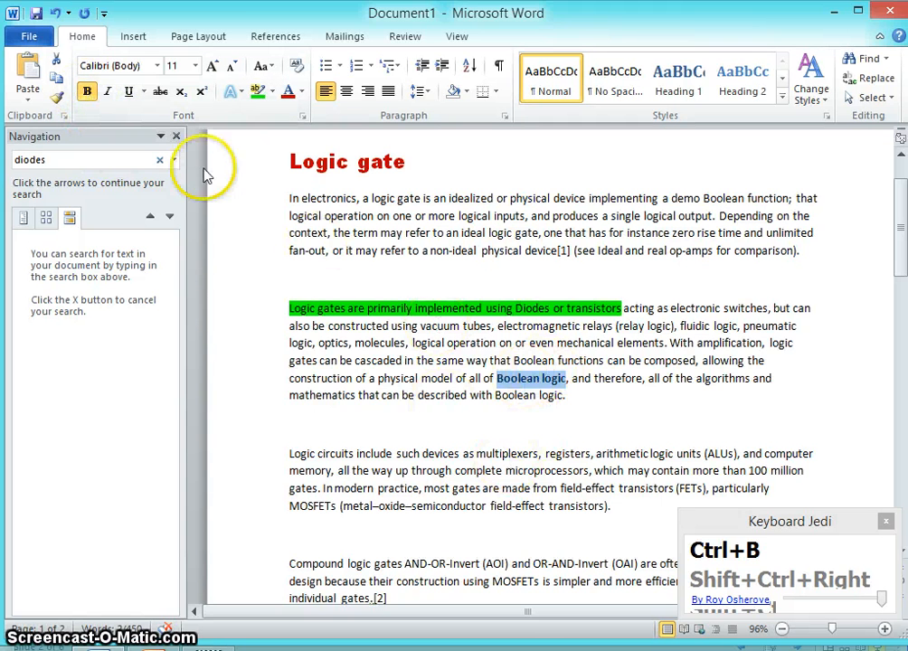
# - Apply italic and underline to the bold "Boolean logic" phrase, and remove both formats again
pyautogui.click(108, 92)
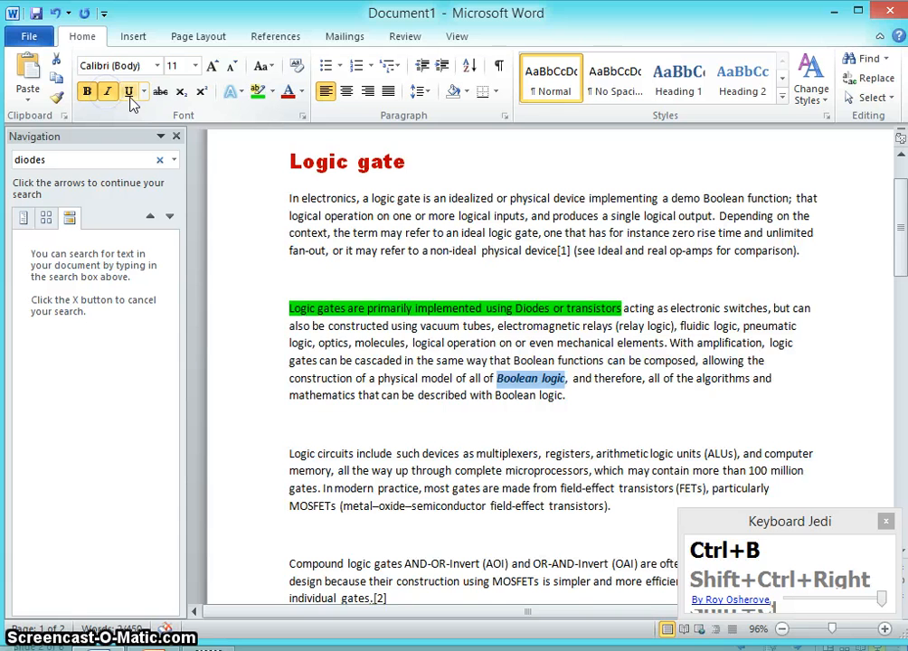
pyautogui.click(130, 96)
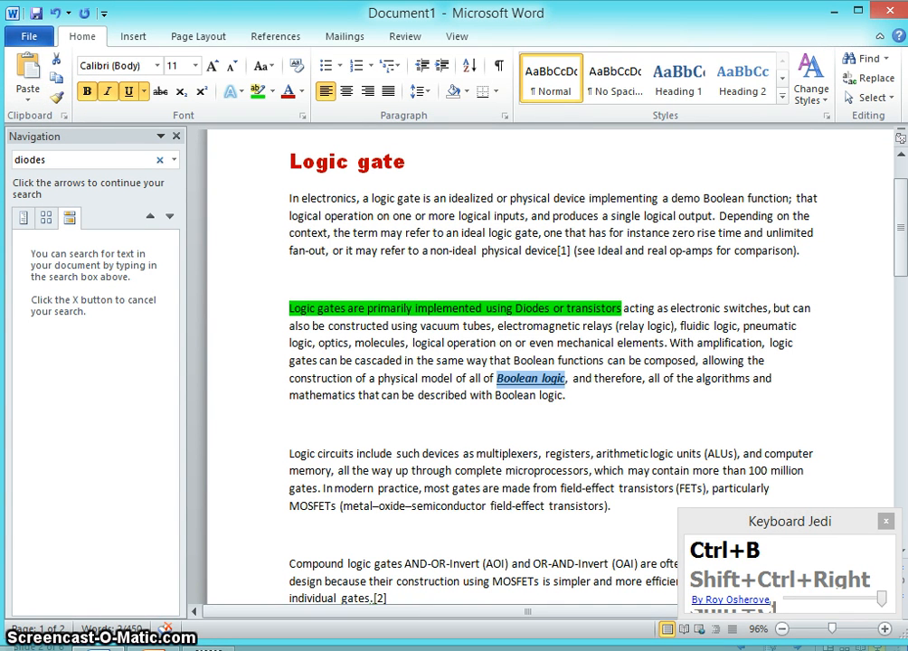
pyautogui.hotkey('ctrl', 'i')
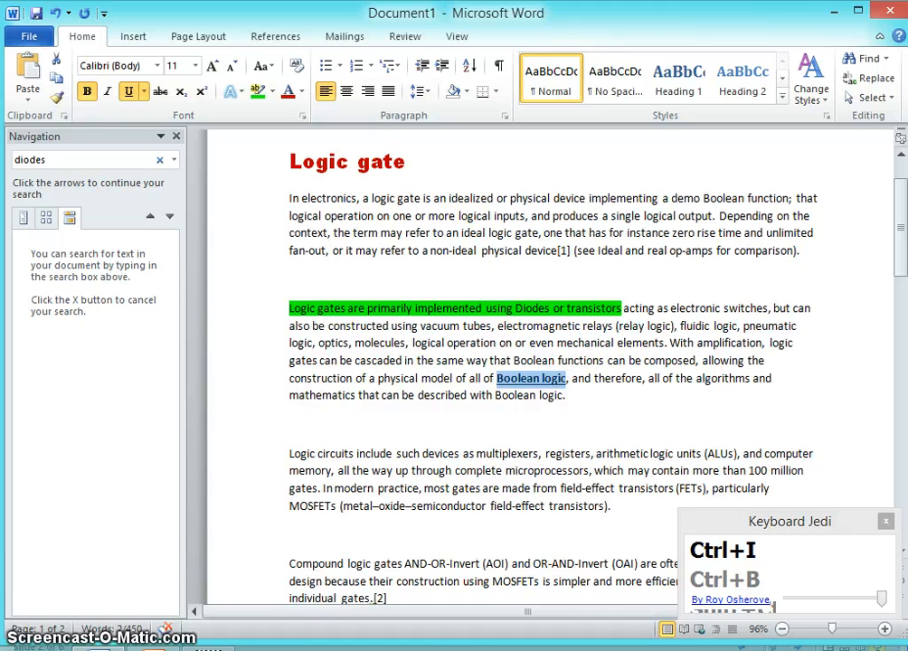
pyautogui.hotkey('ctrl', 'u')
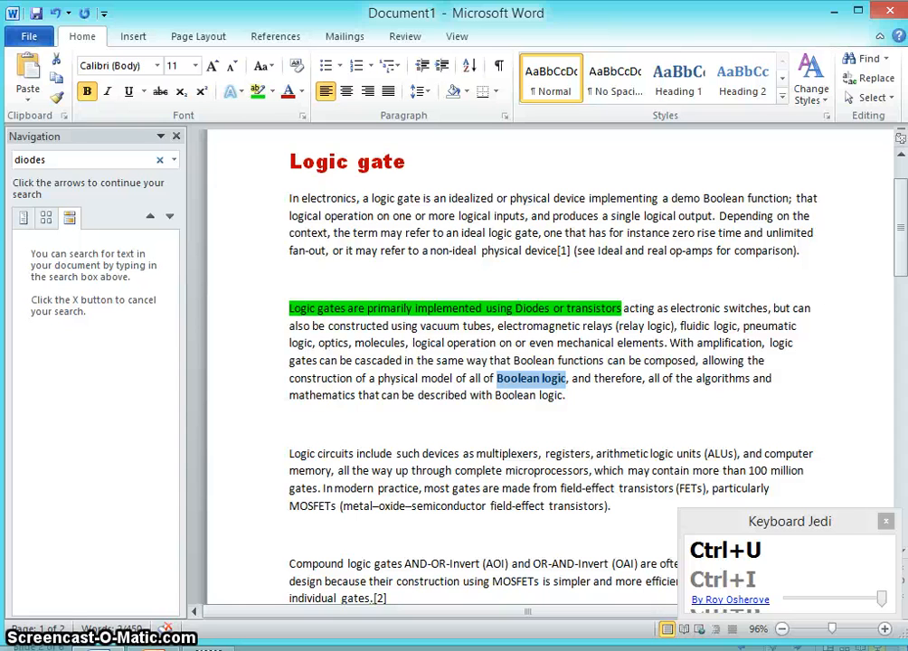
pyautogui.hotkey('ctrl', 'b')
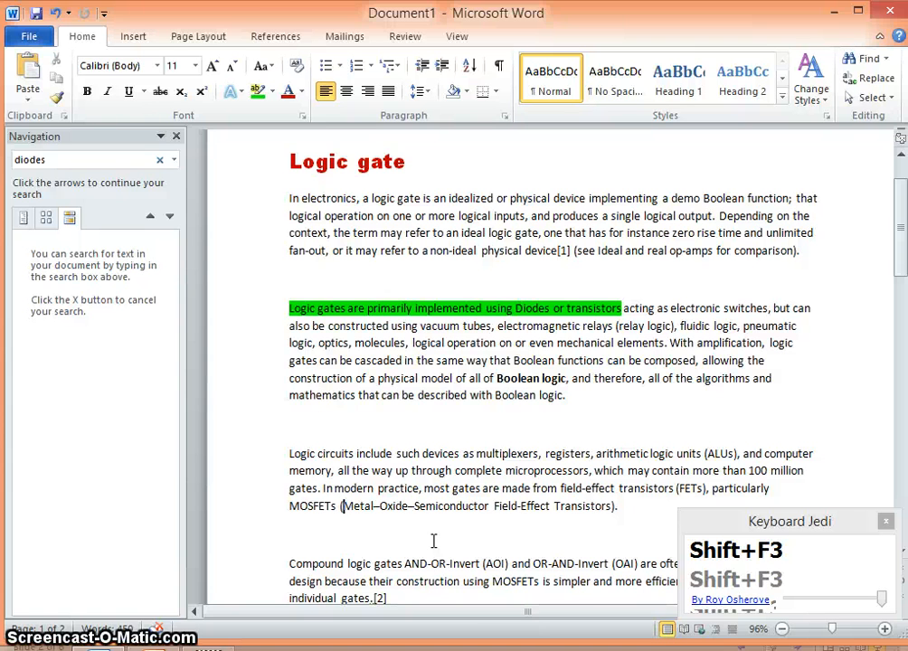
# - Select "Metal–Oxide–Semiconductor Field-Effect Transistors" inside the parentheses after MOSFETs, without the closing parenthesis and full stop
pyautogui.hotkey('shift', 'End')
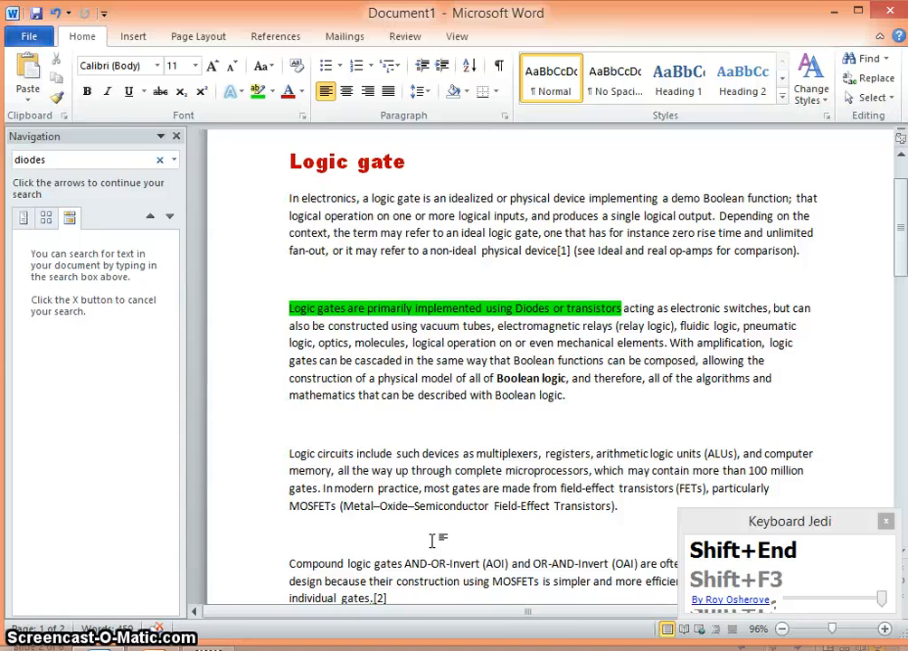
pyautogui.hotkey('shift', 'Left')
pyautogui.hotkey('shift', 'Left')
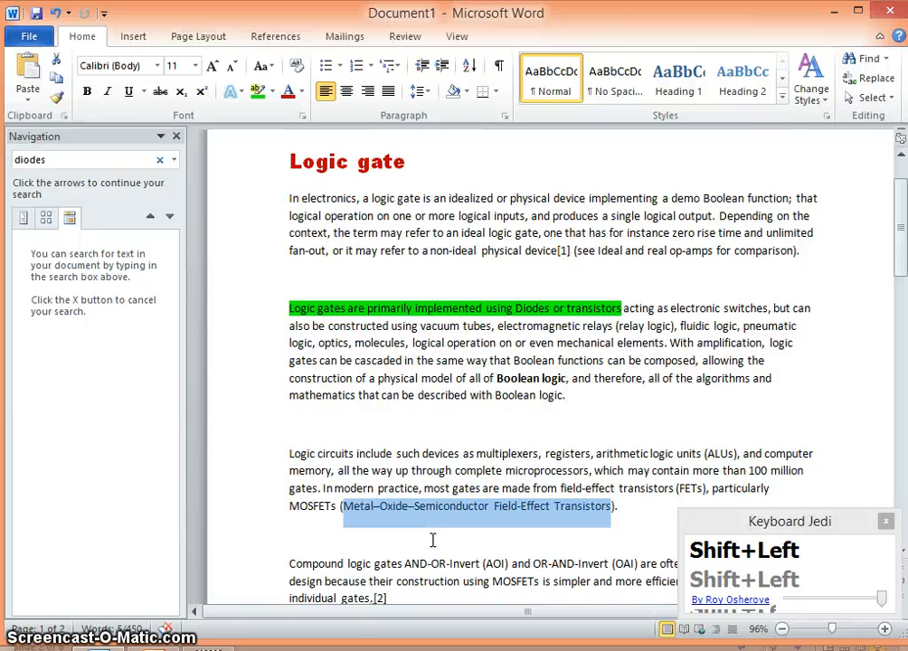
# - Replace the capital M of "Metal" in the parentheses after MOSFETs with a lowercase m
pyautogui.click(350, 506)
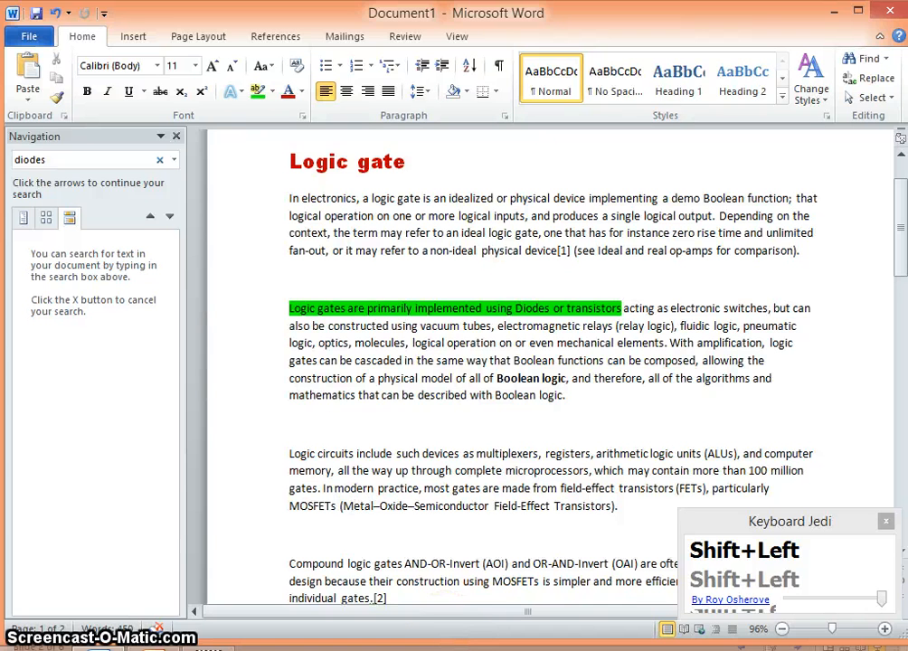
pyautogui.press('BackSpace')
pyautogui.write('m')
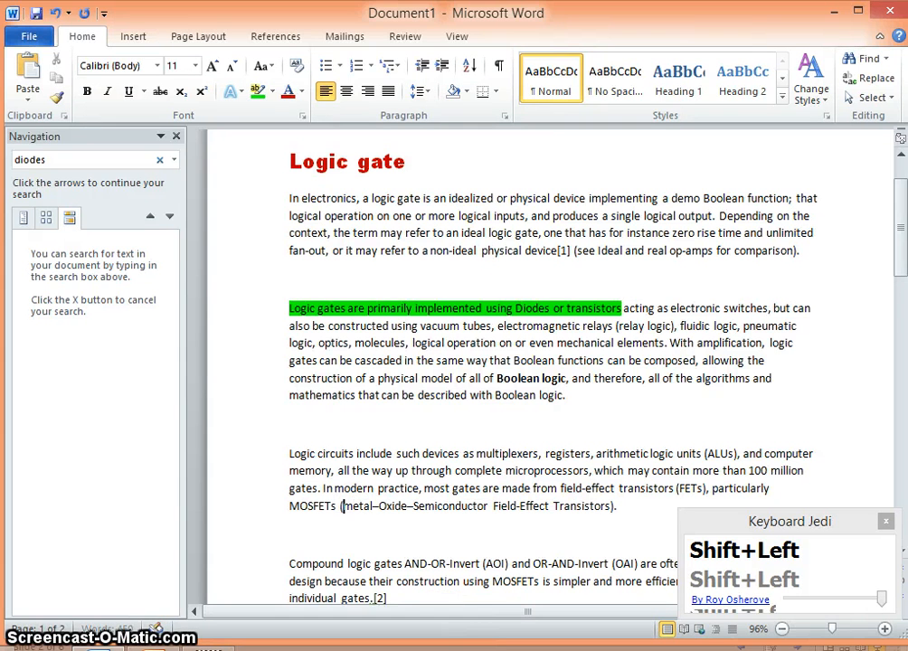